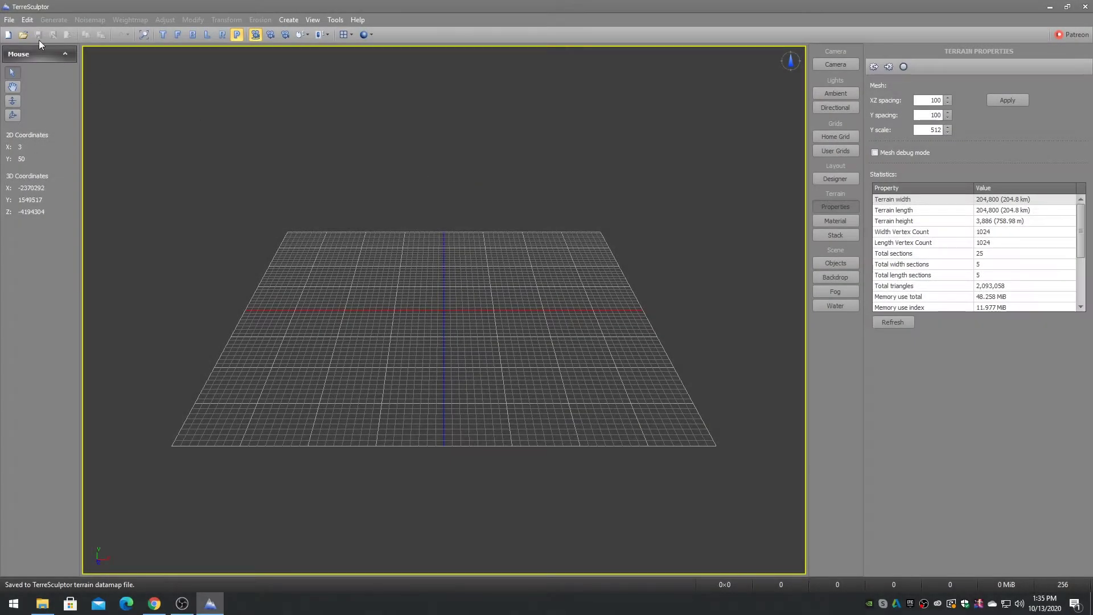
Open the terrain file H_TS_24410_2048.TSmap and fit the whole terrain in the viewport
click(9, 21)
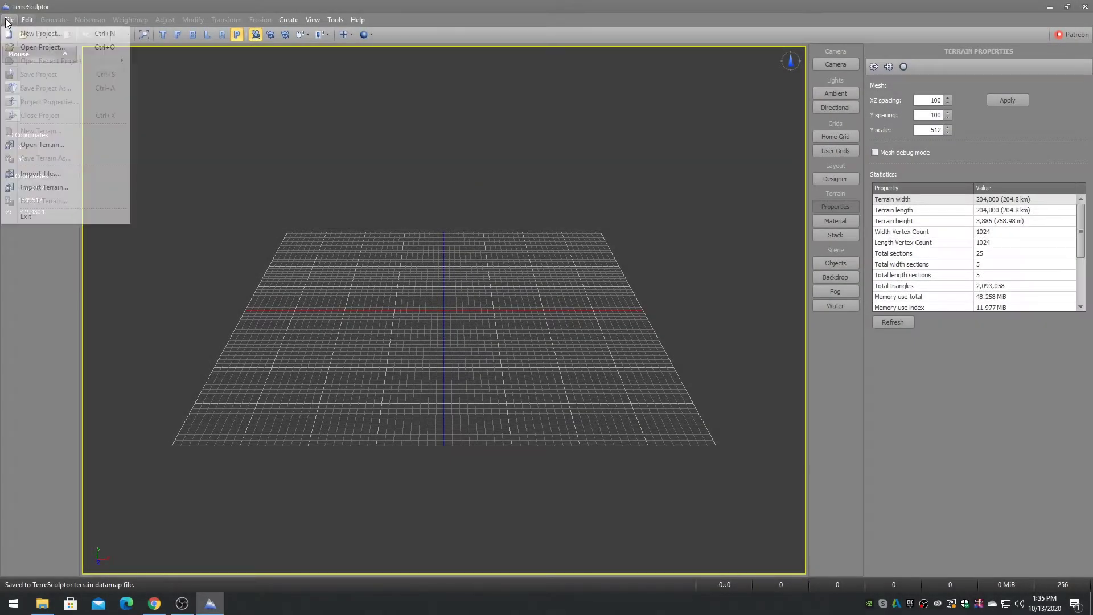
click(41, 145)
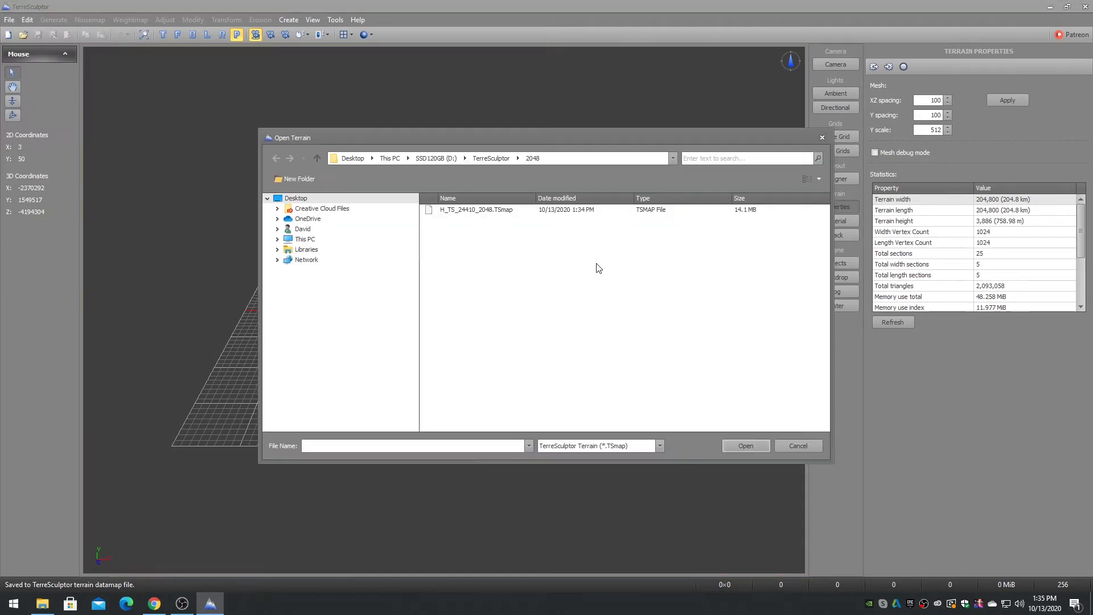
double_click(476, 210)
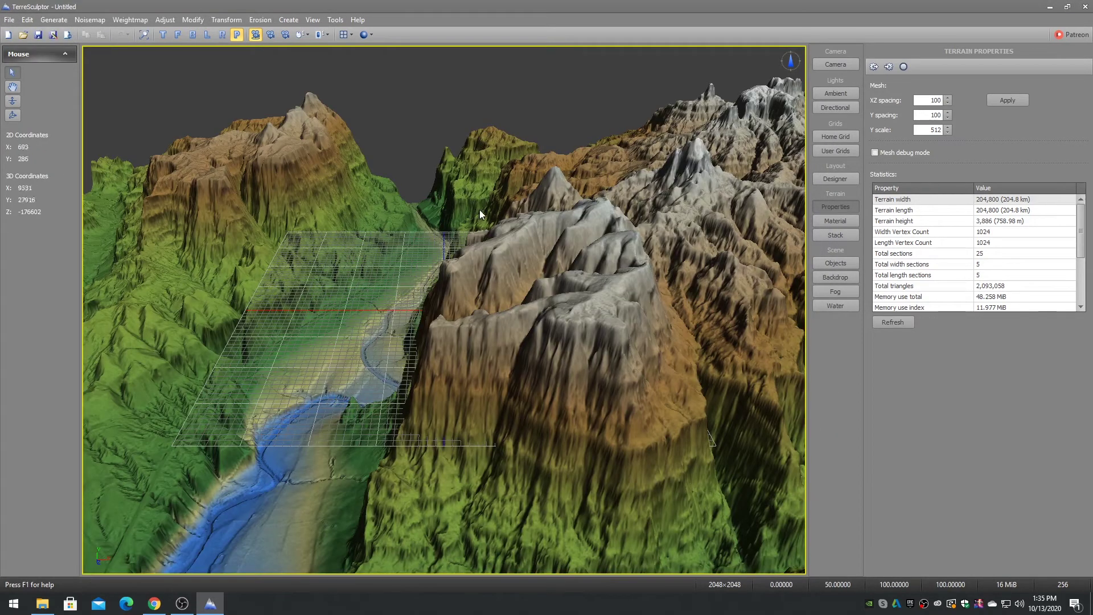
click(144, 34)
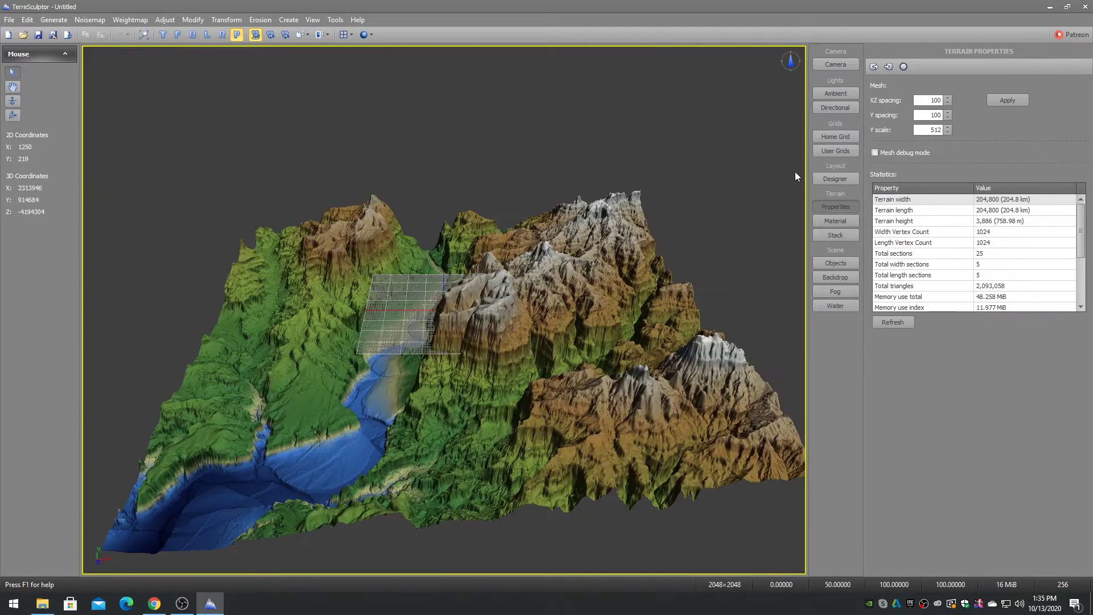
Set the terrain mesh's Y scale to 256, apply it and refresh the terrain statistics
double_click(934, 130)
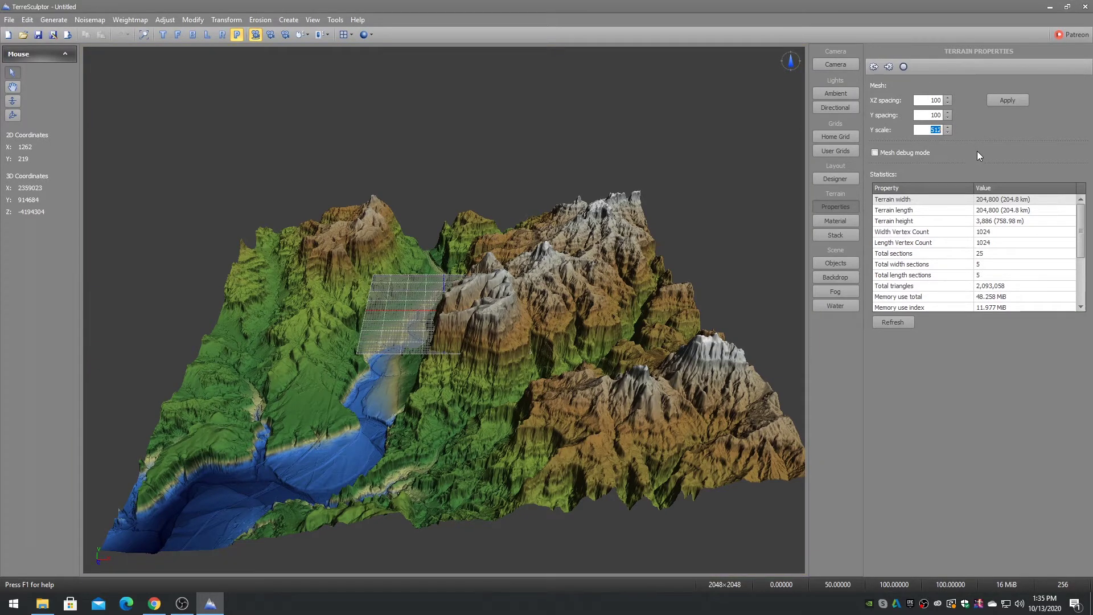
text(256)
click(1006, 99)
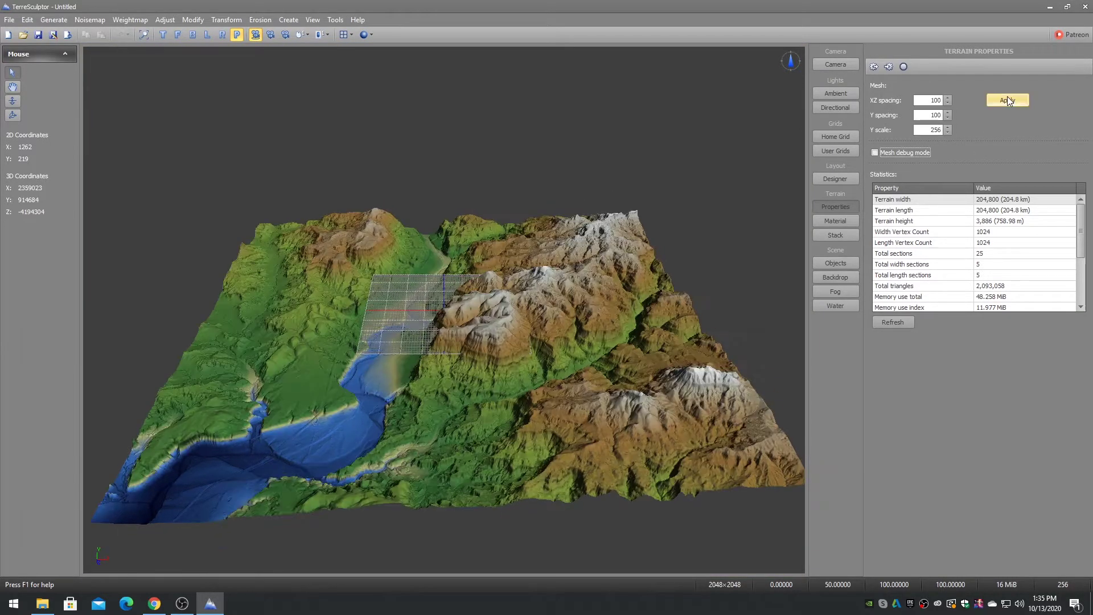
click(894, 322)
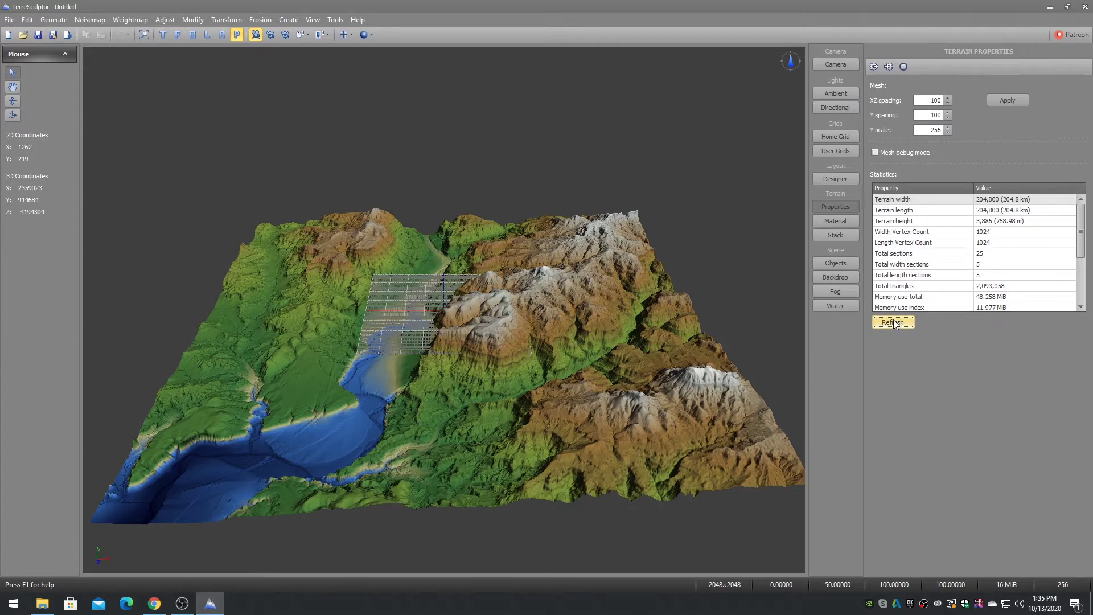
Raise the terrain mesh resolution to 2048 × 2048 vertices and refresh the statistics again
click(347, 35)
click(370, 60)
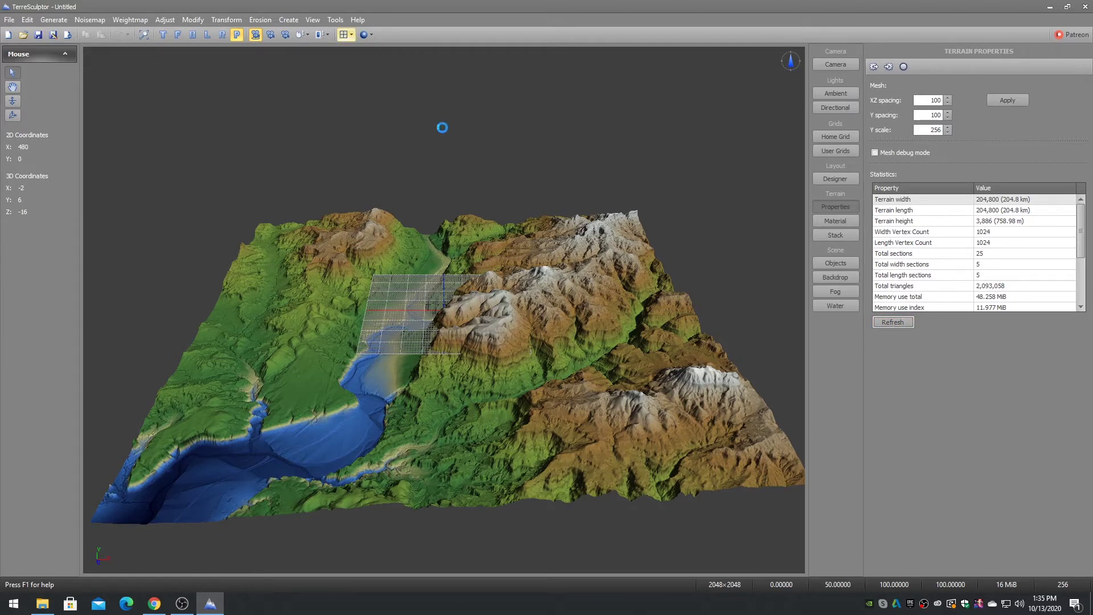
click(893, 322)
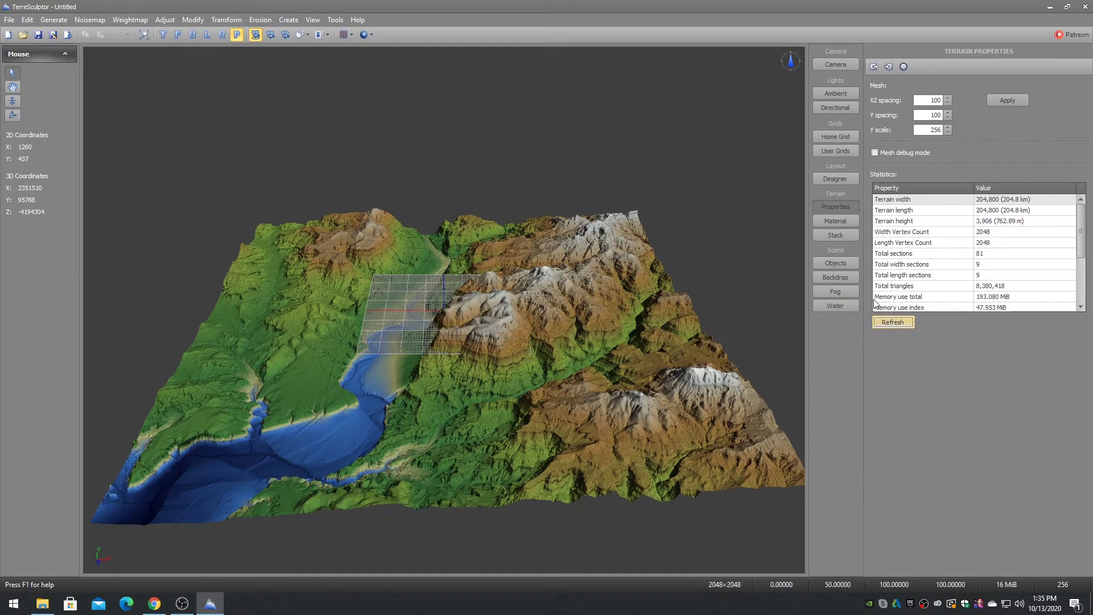
Hide the home grid in the scene and set the orbit camera to the straight front view at a -30 angle
click(835, 262)
click(885, 68)
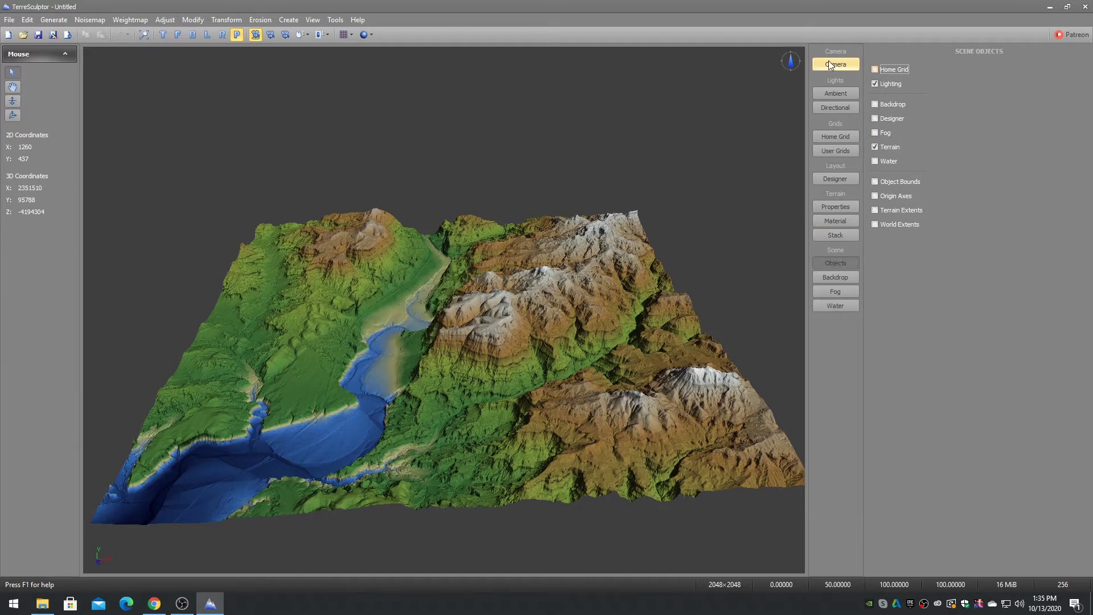
click(834, 63)
drag(486, 186, 499, 157)
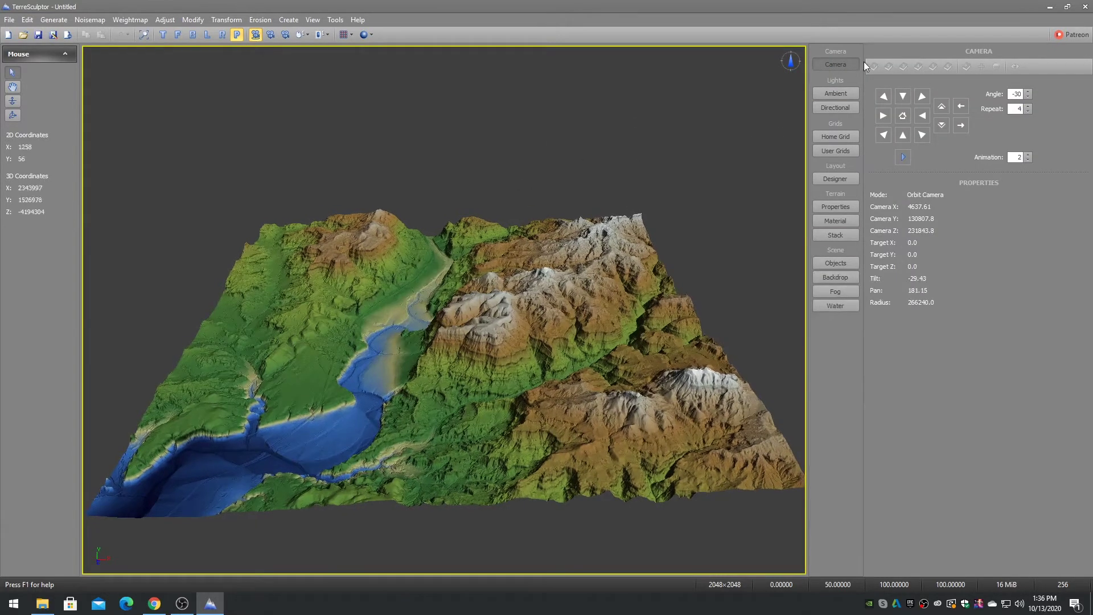
click(902, 135)
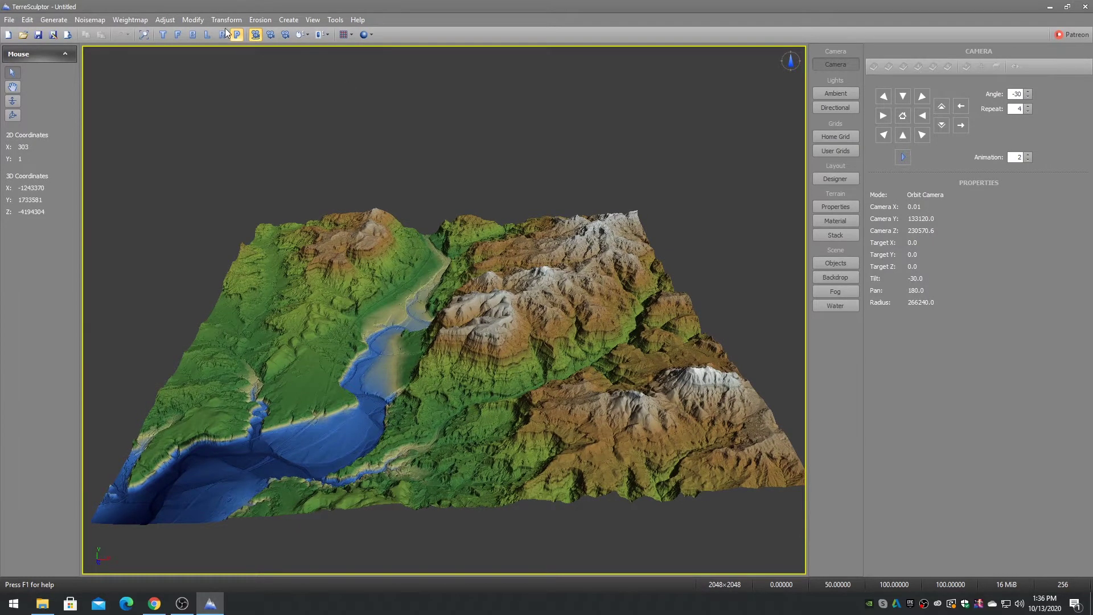
Start a Flowmap weightmap extraction with 10 iterations and an intensity of 100
click(130, 21)
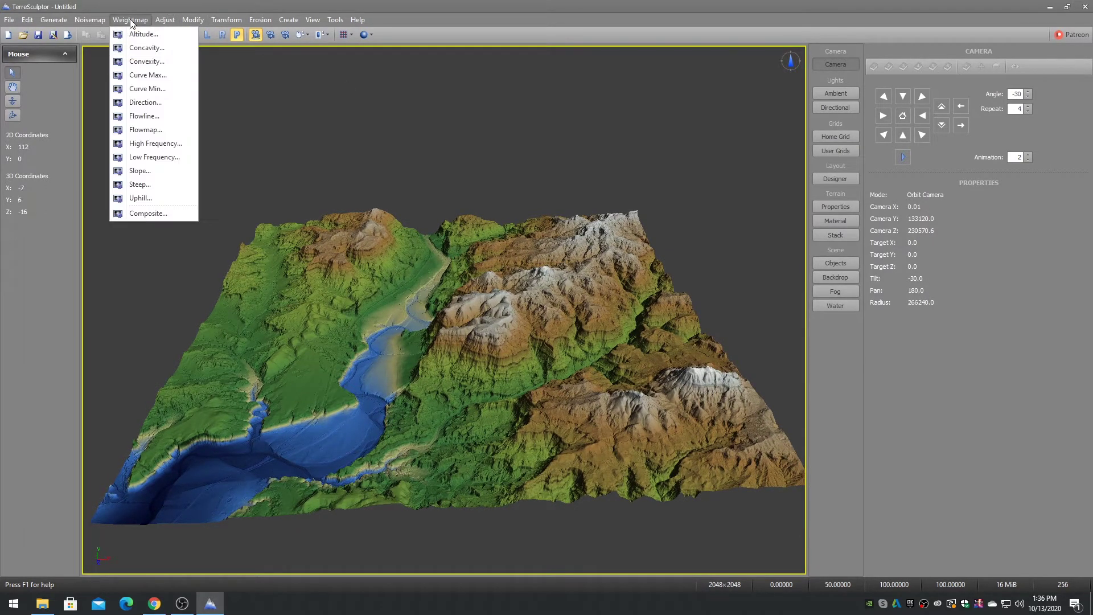
click(142, 130)
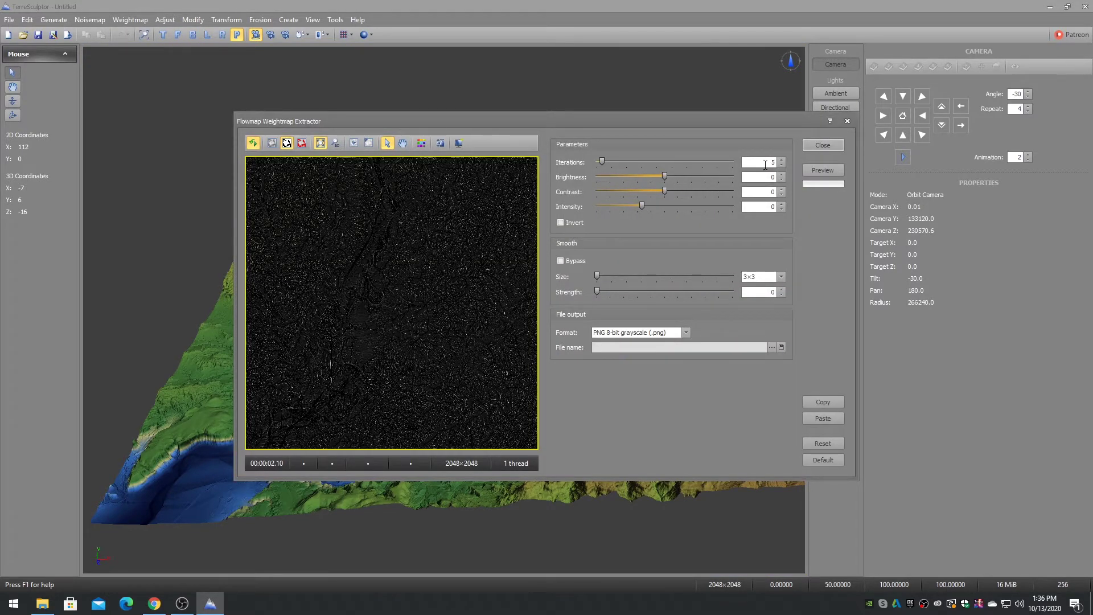
text(10)
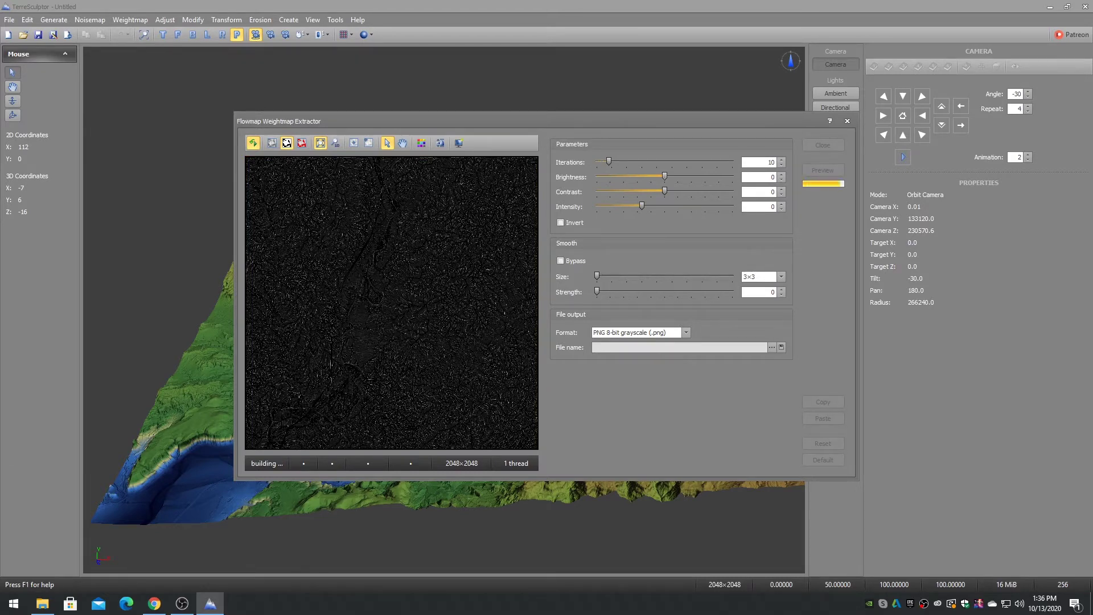
double_click(763, 206)
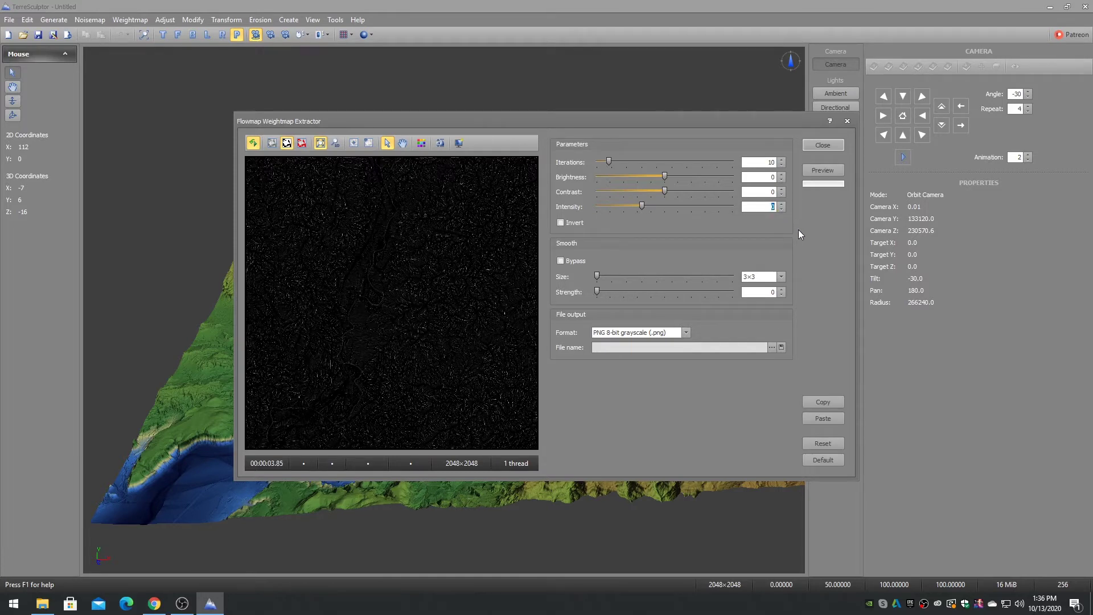
text(100)
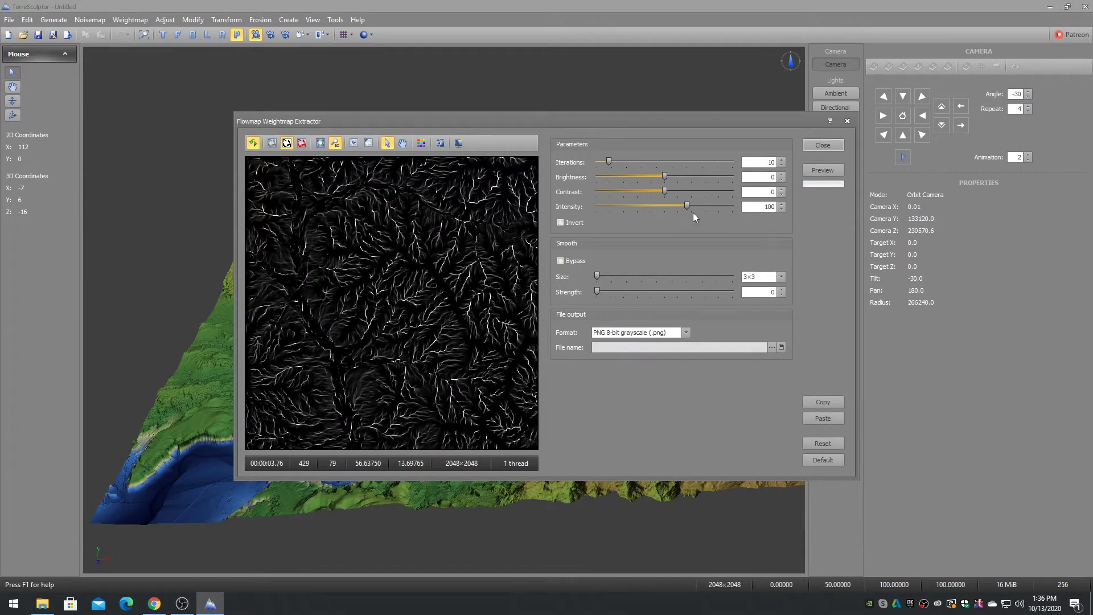
Raise the flowmap's intensity to 200 and its iterations to 20
drag(687, 206, 749, 227)
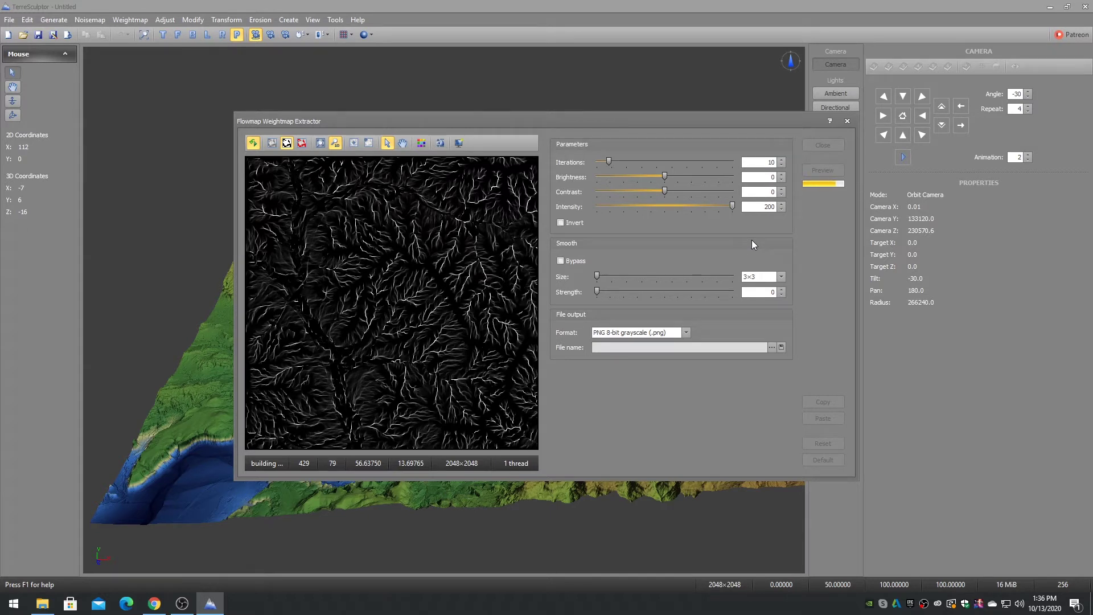
double_click(769, 162)
text(20)
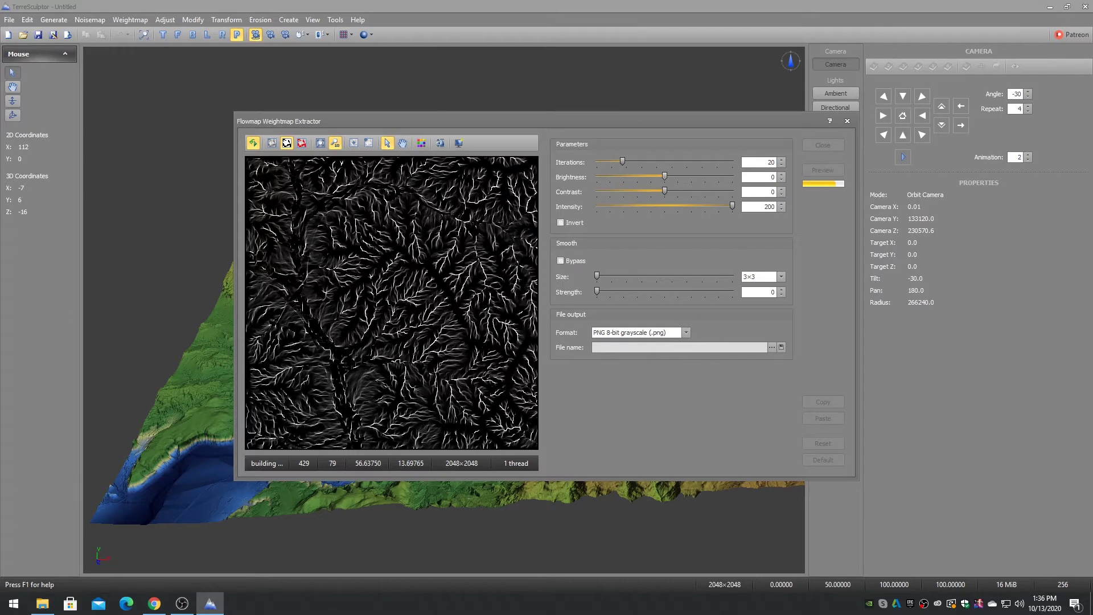
Save the flowmap mask as the PNG image W_Flowmap_20_0_0_200 in the 2048 folder and close the extractor
click(771, 348)
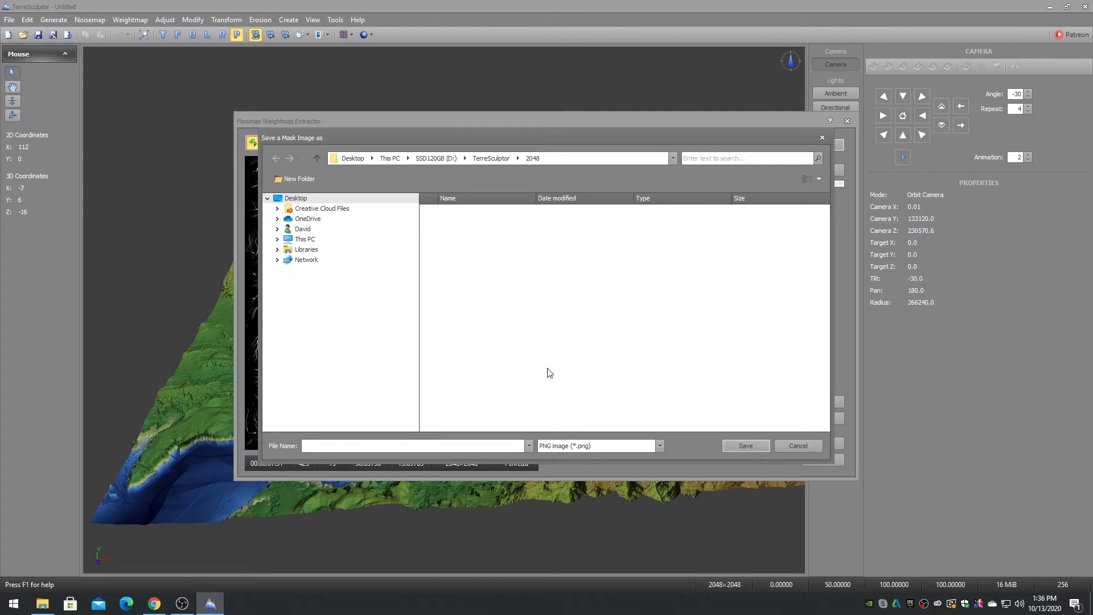
text(W_Flowmap_)
mouse_move(604, 141)
mouse_down()
mouse_move(610, 263)
mouse_move(597, 158)
mouse_move(608, 138)
mouse_up()
text(_2)
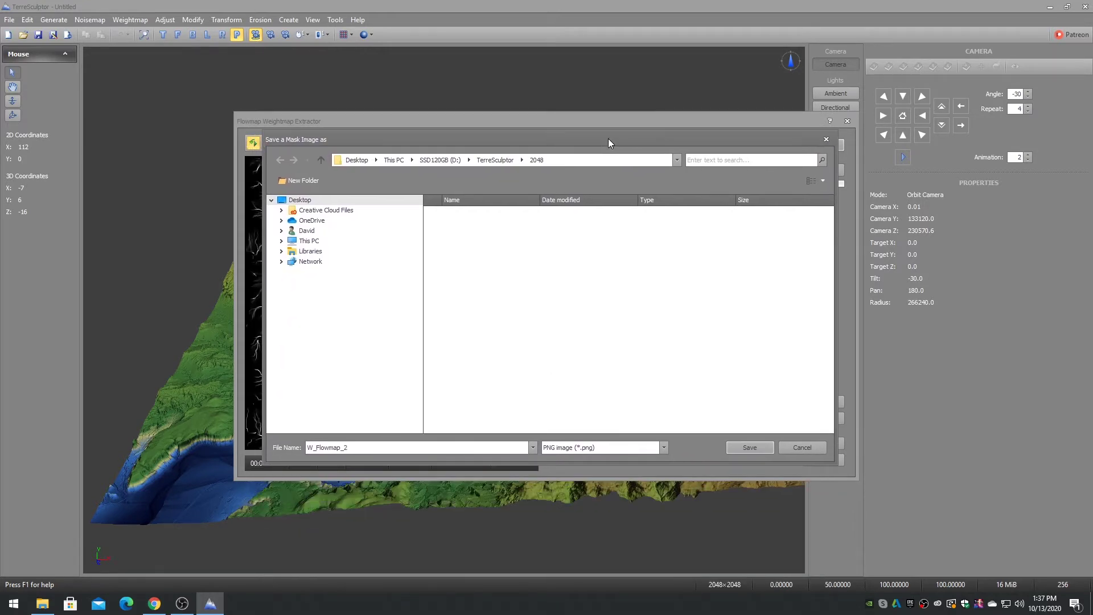
text(0_0_0_200)
click(750, 447)
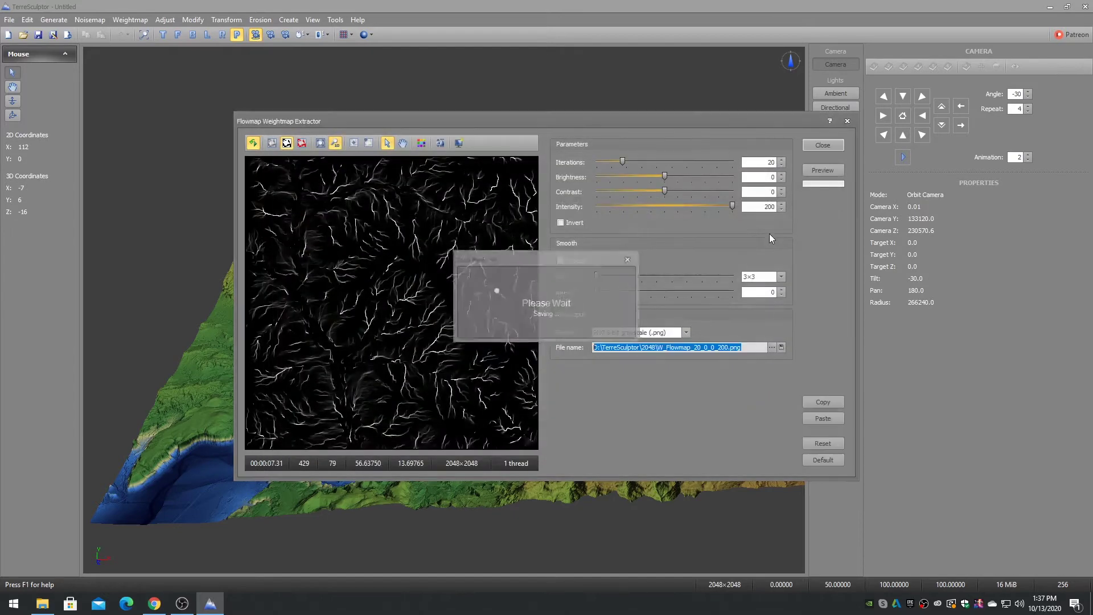
click(822, 146)
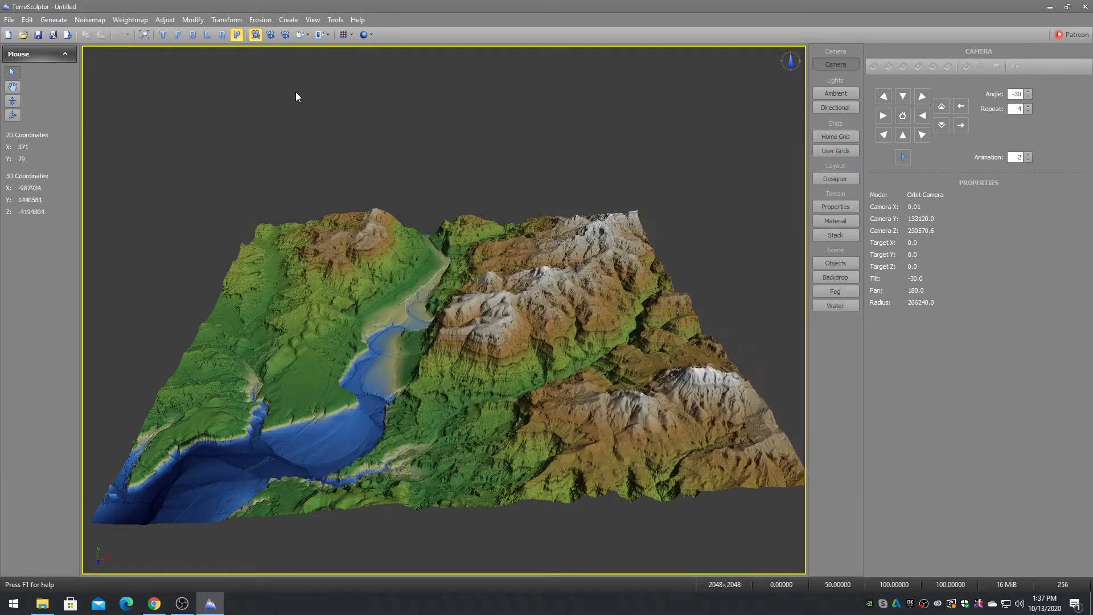
Start an Altitude weightmap extraction with the low limit at about 72.75 and a falloff of 10
click(130, 21)
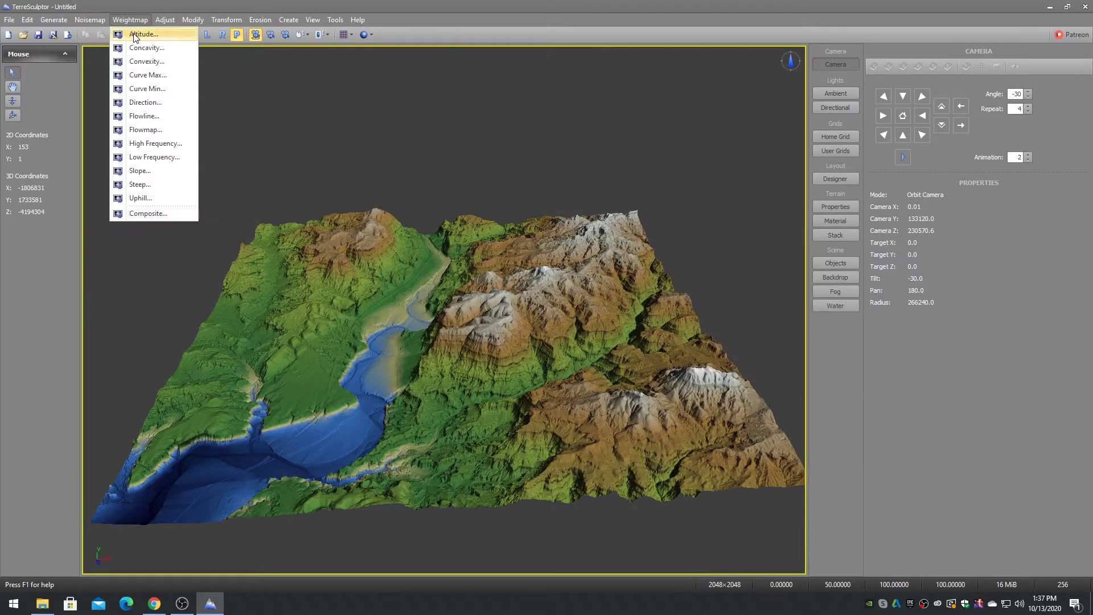
click(137, 35)
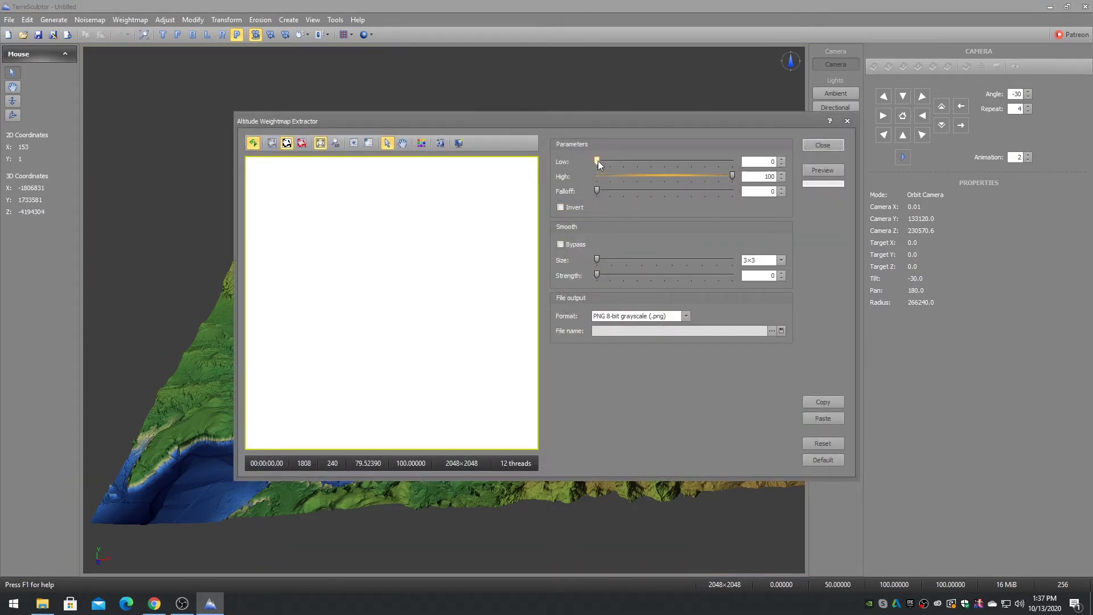
drag(597, 161, 695, 165)
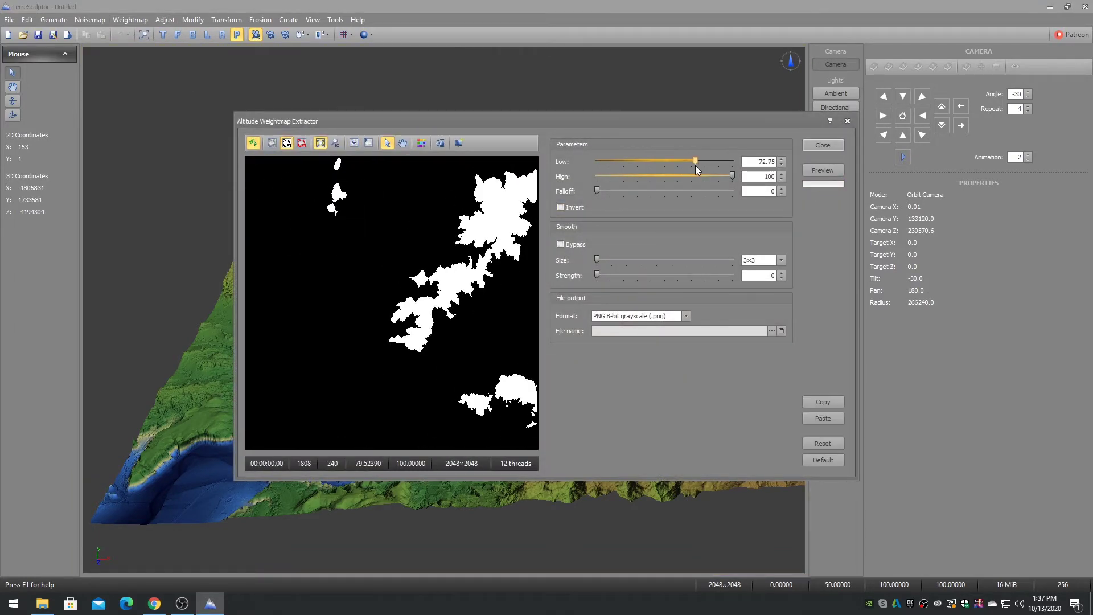
double_click(762, 191)
text(10)
key(Tab)
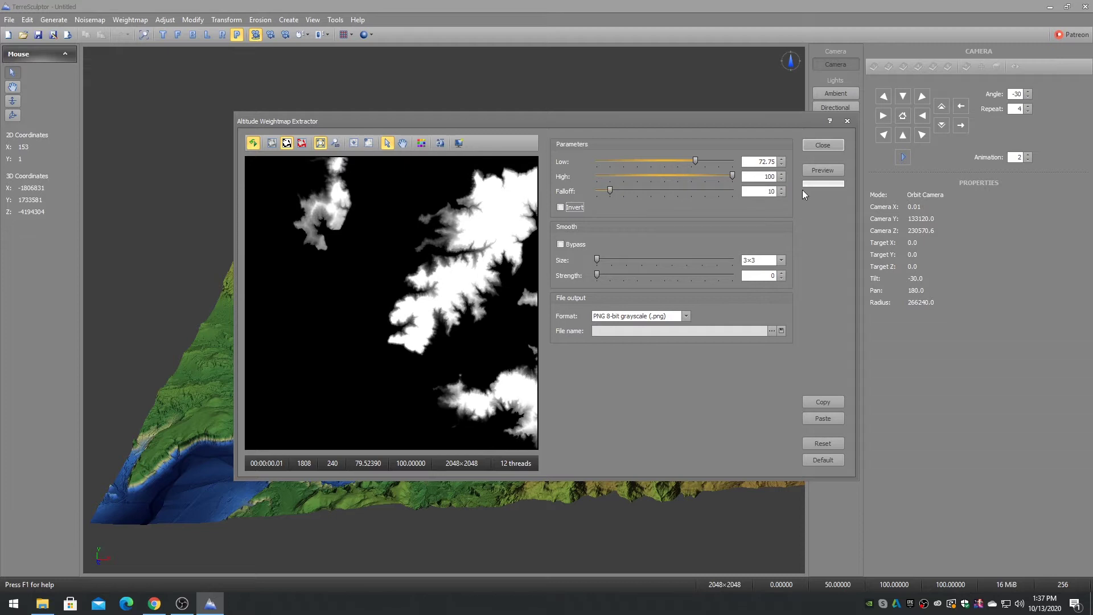
Set the altitude mask's low limit to 80 and its falloff to 15
double_click(757, 162)
drag(748, 162, 764, 161)
text(80)
key(Return)
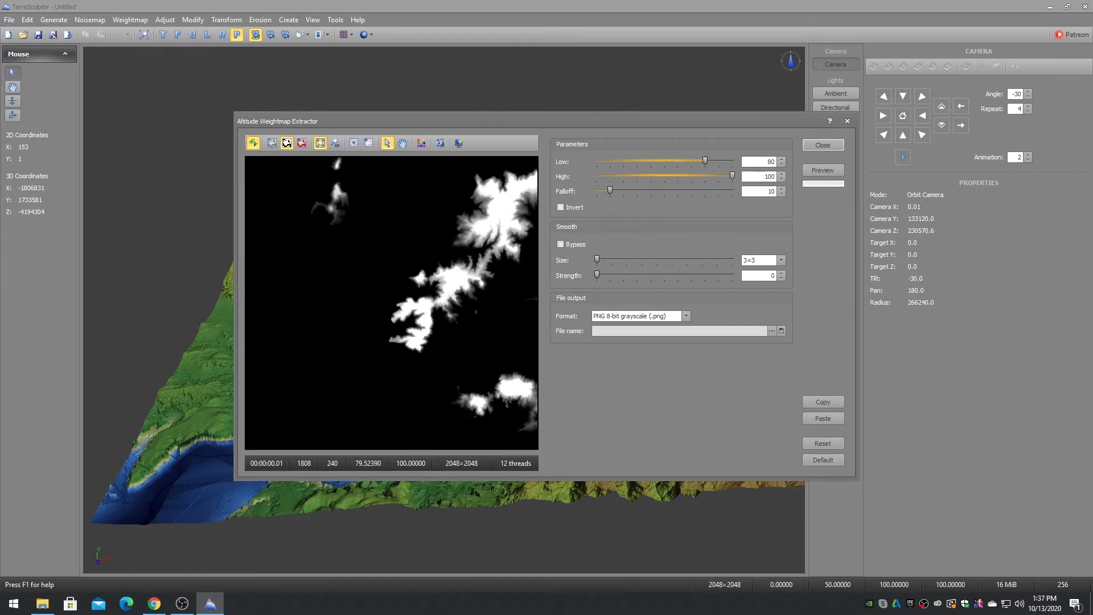
double_click(757, 191)
drag(747, 191, 774, 191)
text(15)
key(Return)
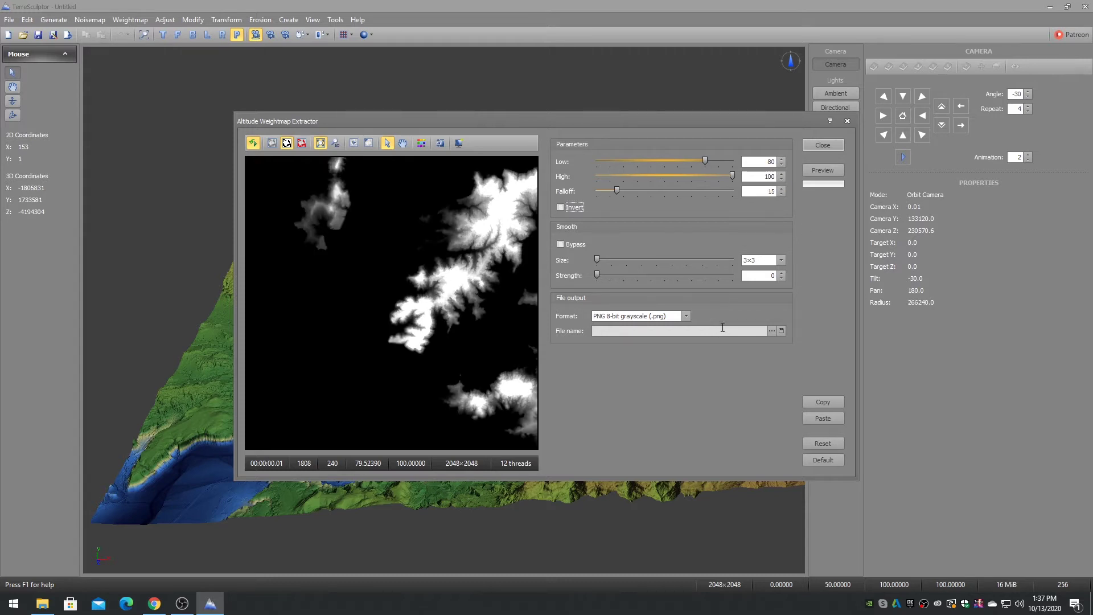
Save the altitude mask as the PNG image W_AltHigh_80_100_15 in the 2048 folder and close the extractor
click(771, 330)
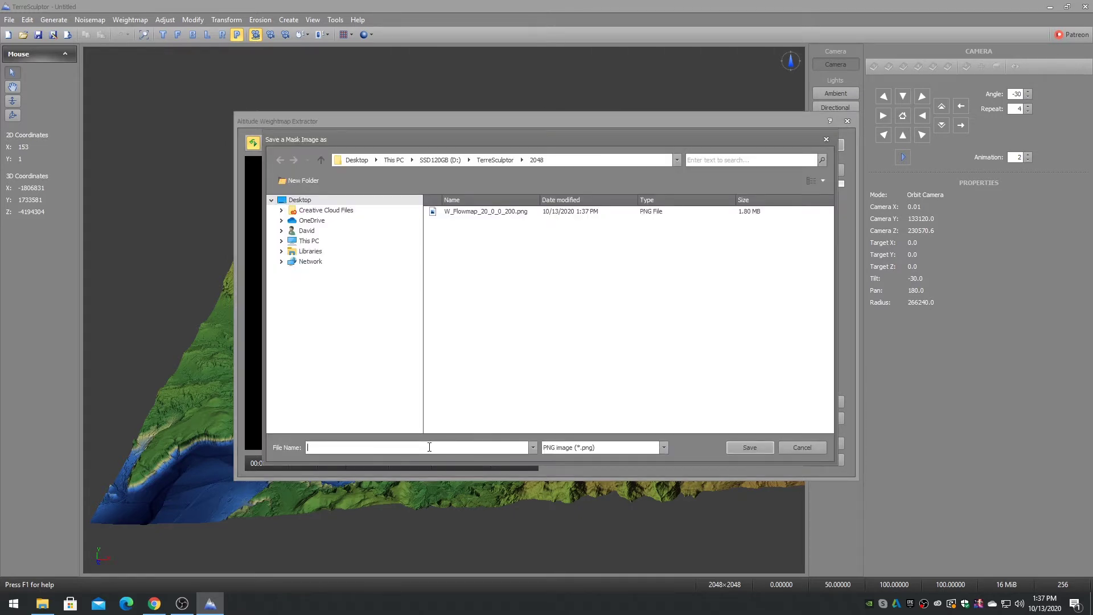
text(W_)
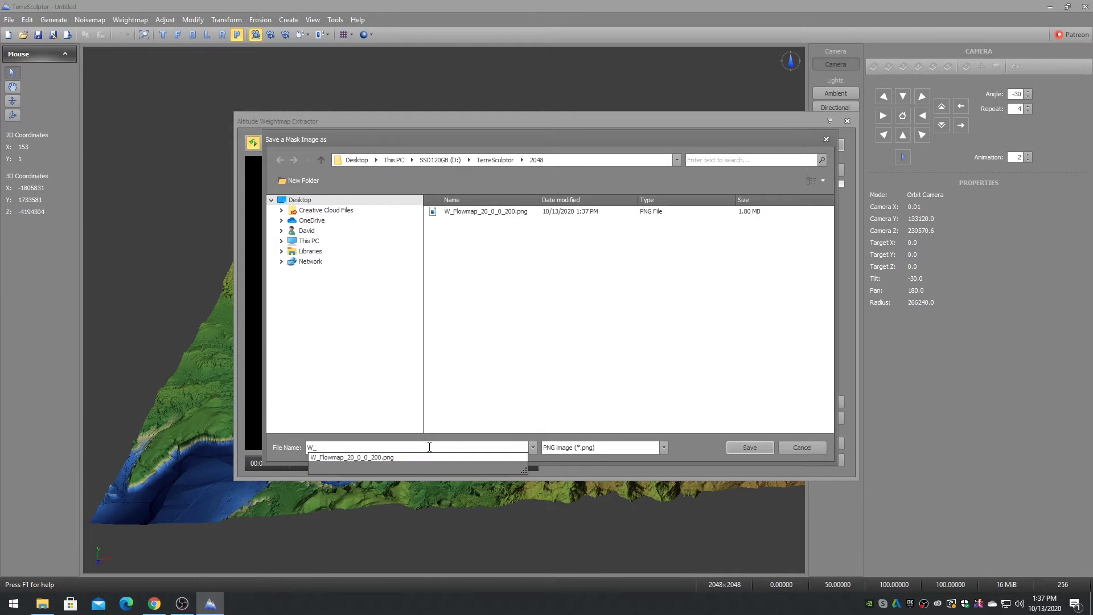
text(AltHigh_)
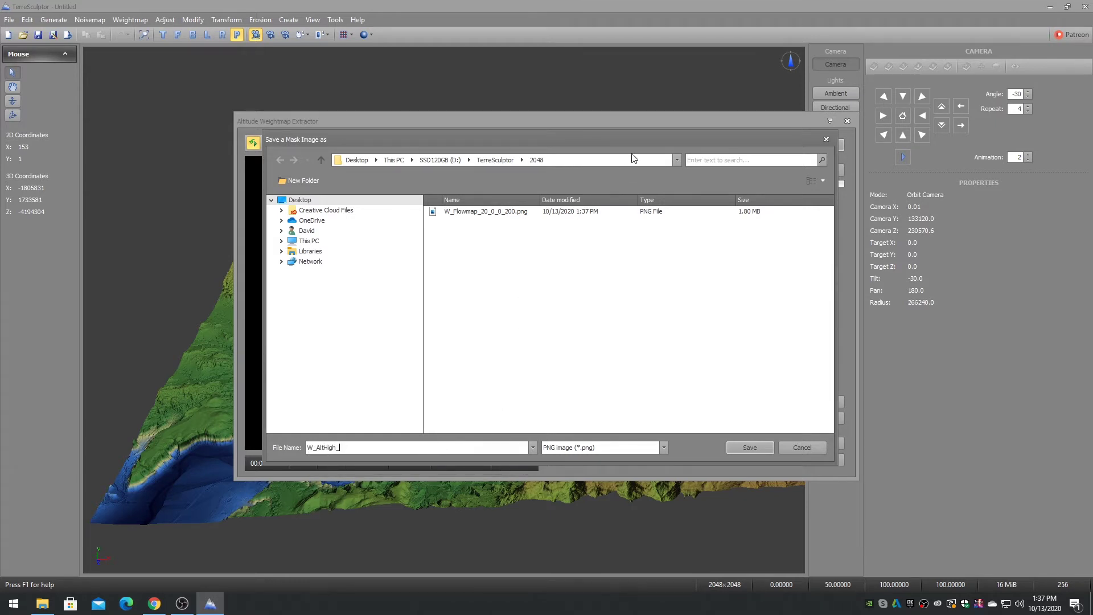
mouse_move(637, 141)
mouse_down()
mouse_move(633, 237)
mouse_move(627, 136)
mouse_move(635, 140)
mouse_up()
text(80)
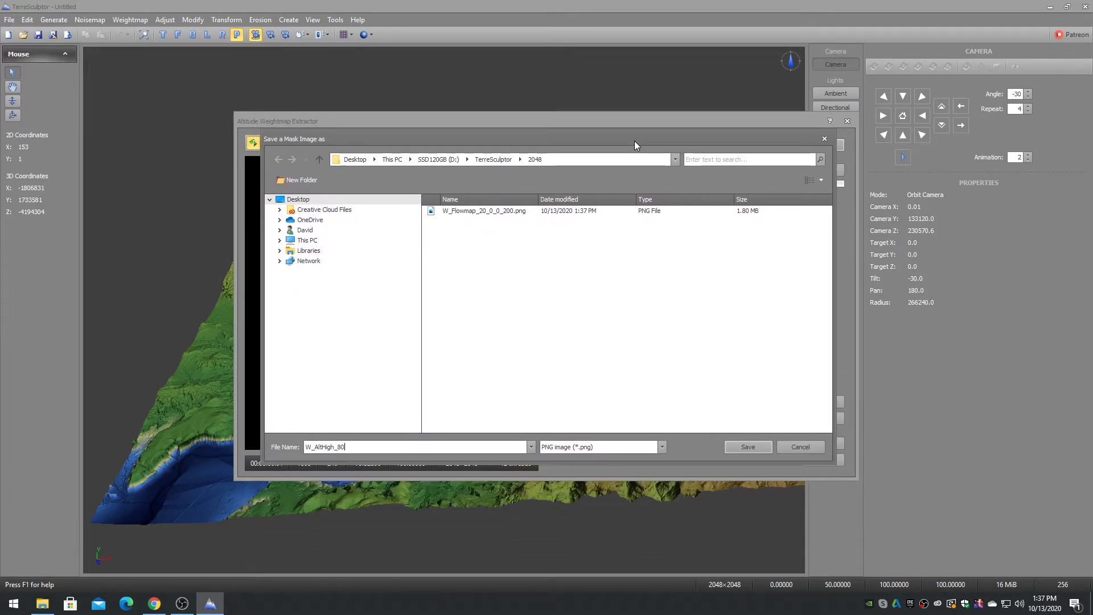
text(_100_15)
key(Return)
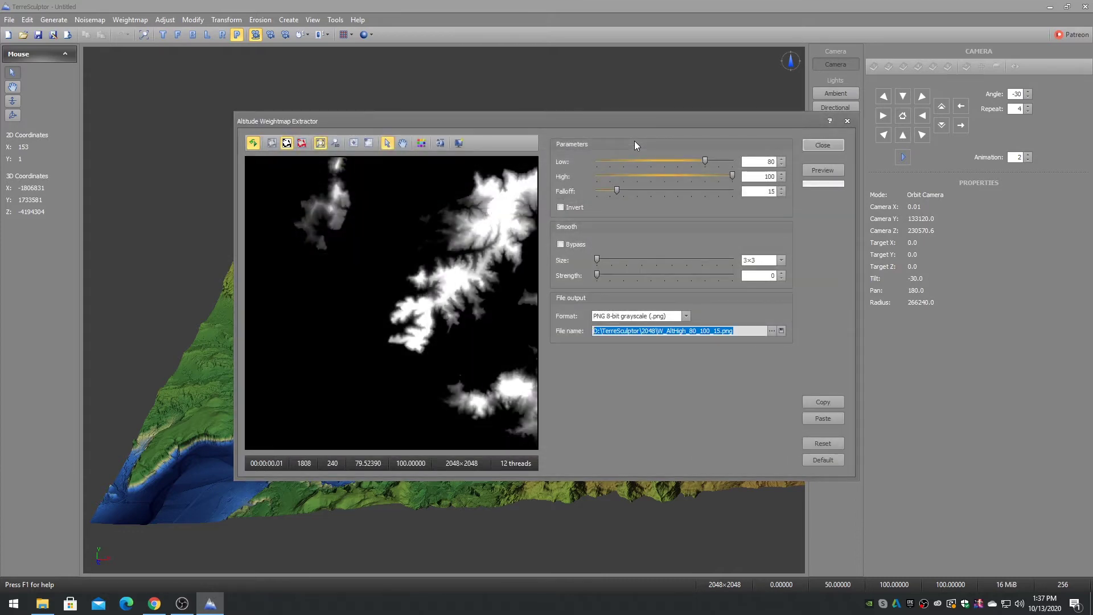
click(824, 145)
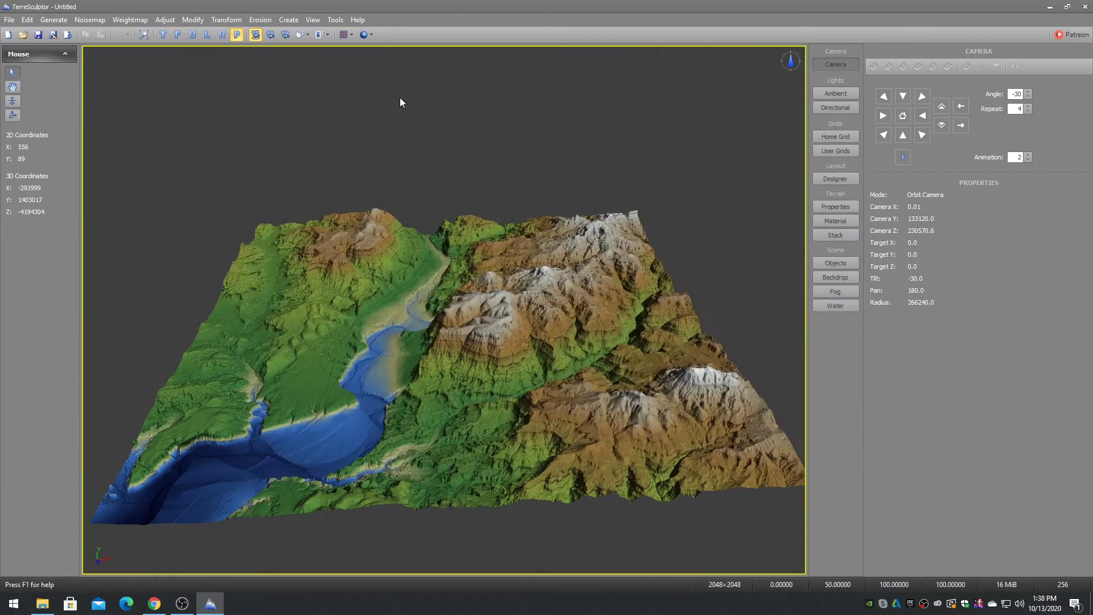
Start a Slope weightmap extraction with the maximum set to 10 degrees and the falloff to 10
click(126, 19)
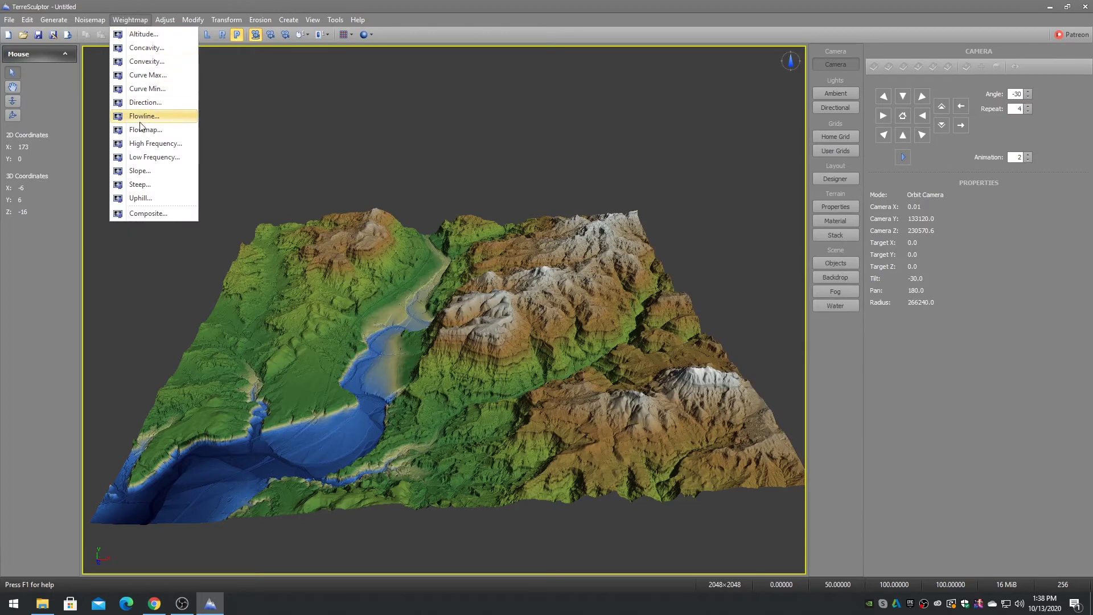
click(145, 171)
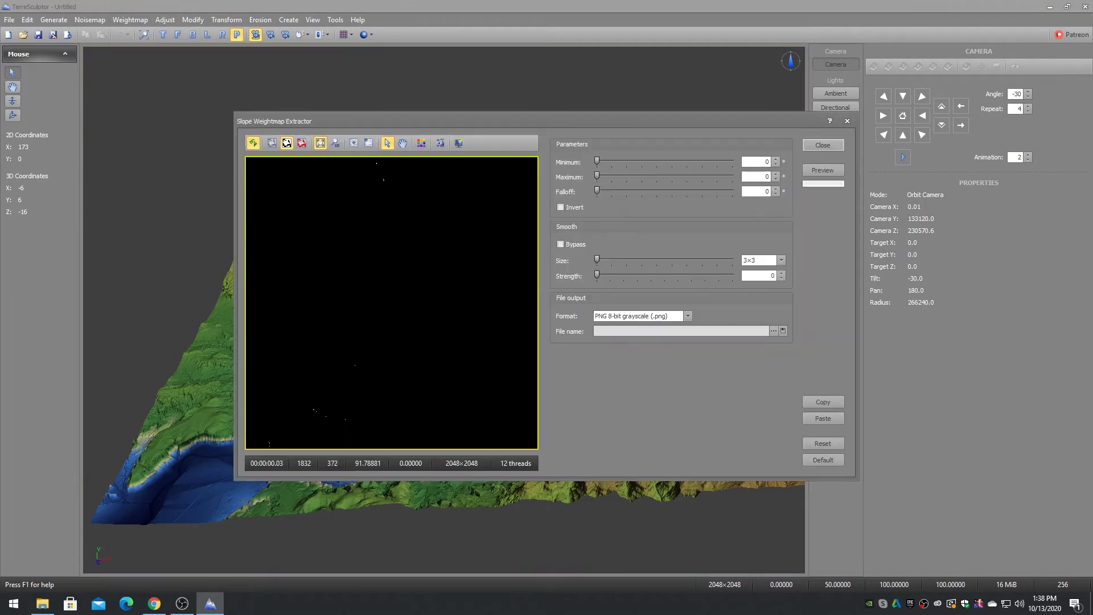
click(760, 176)
text(10)
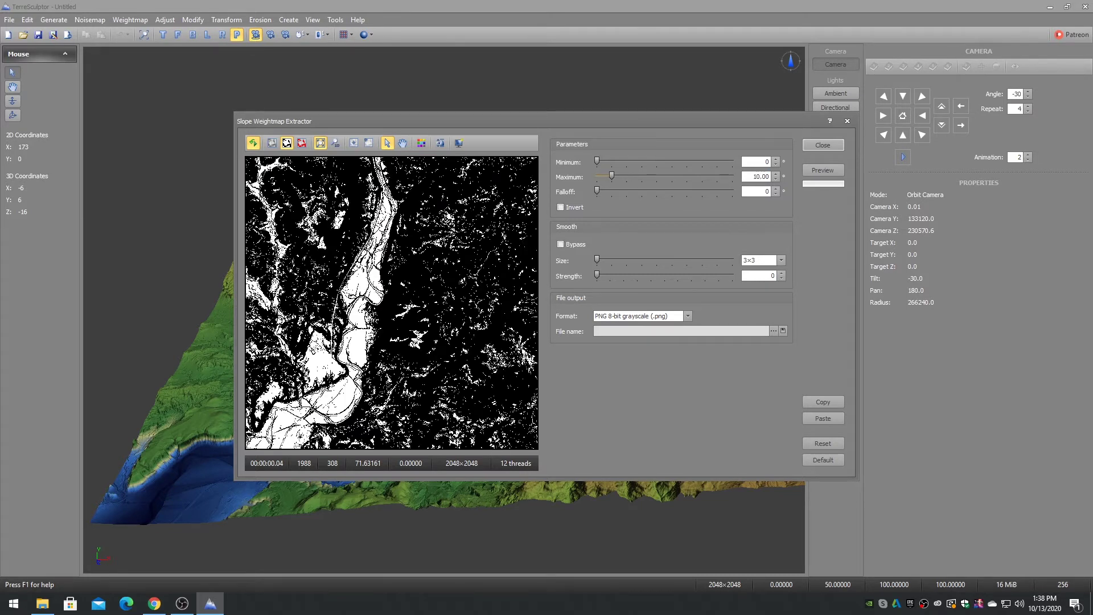
key(Tab)
text(10.00)
key(Tab)
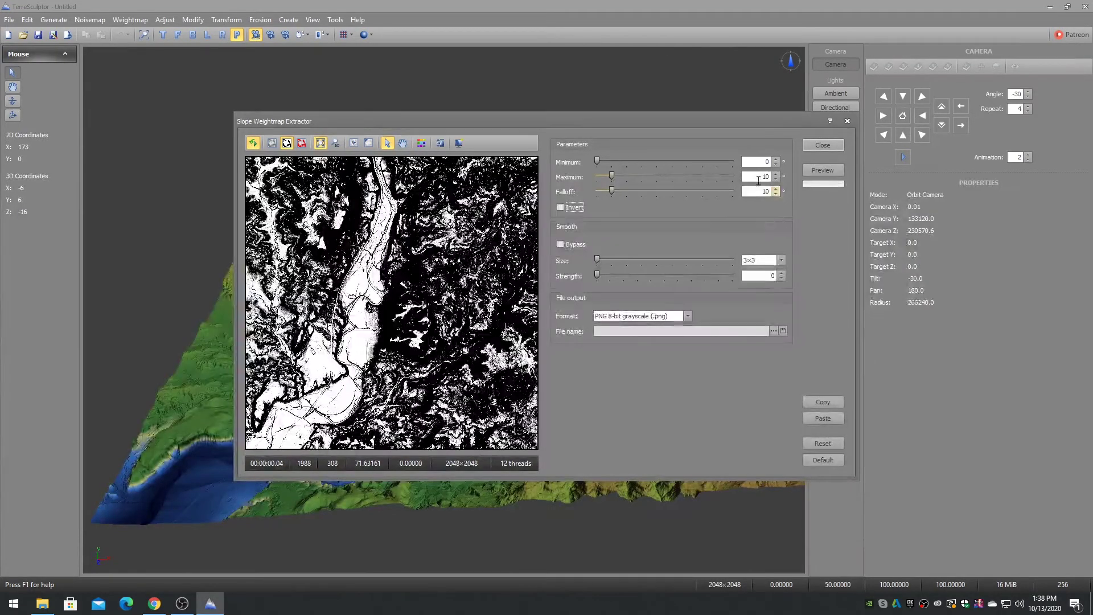
Try a slope maximum of 5 degrees for the flat-area mask and settle on 8
click(750, 177)
text(5)
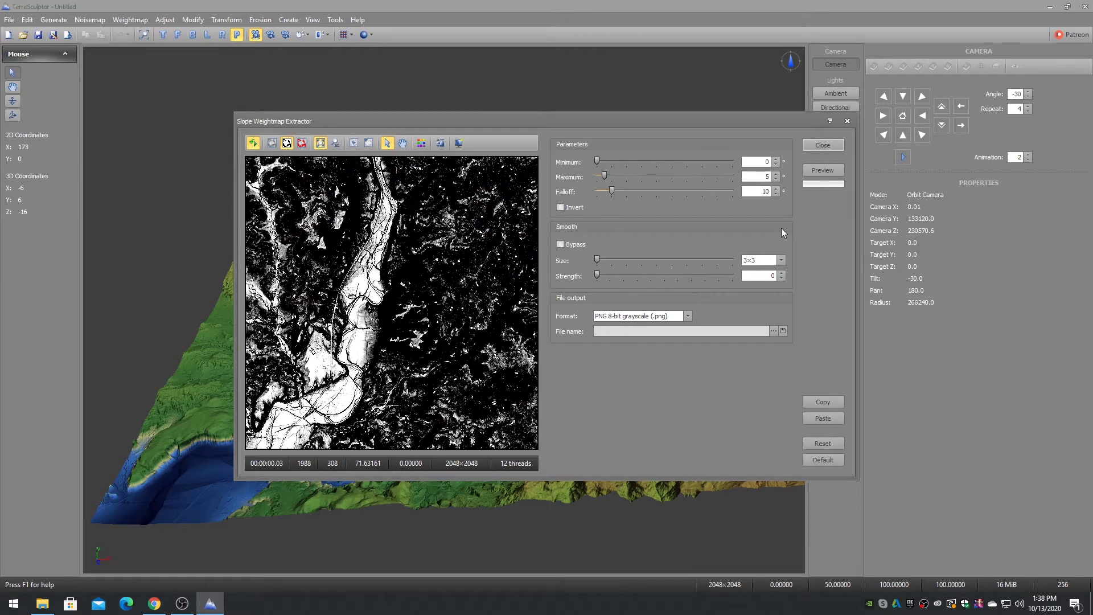
click(774, 176)
text(8)
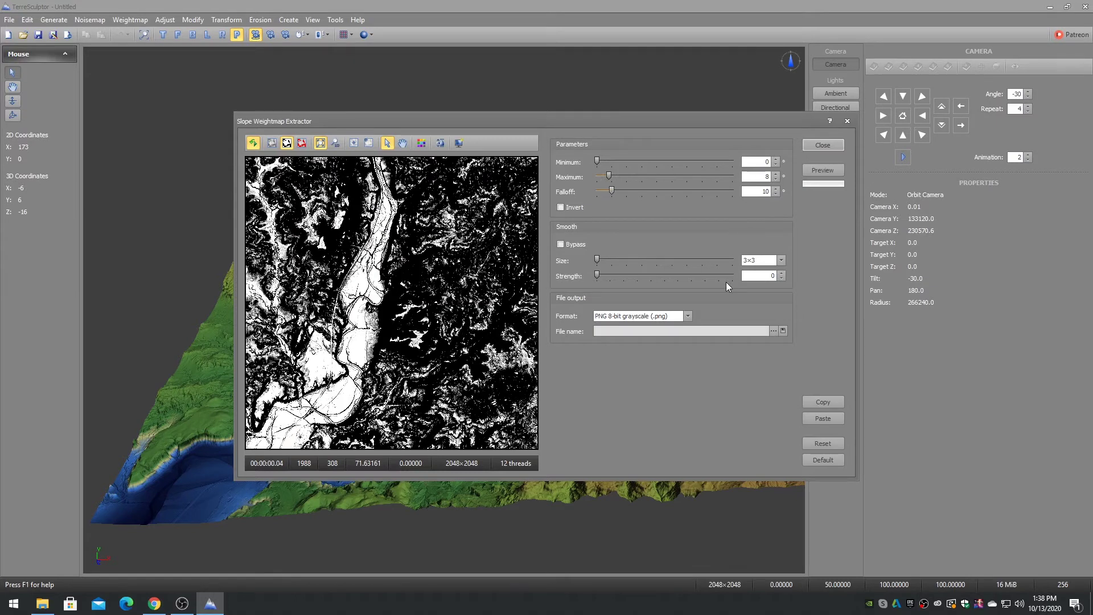
Save the flat slope mask as the PNG image W_SlopeFlat_0_8_10 in the 2048 folder
click(773, 330)
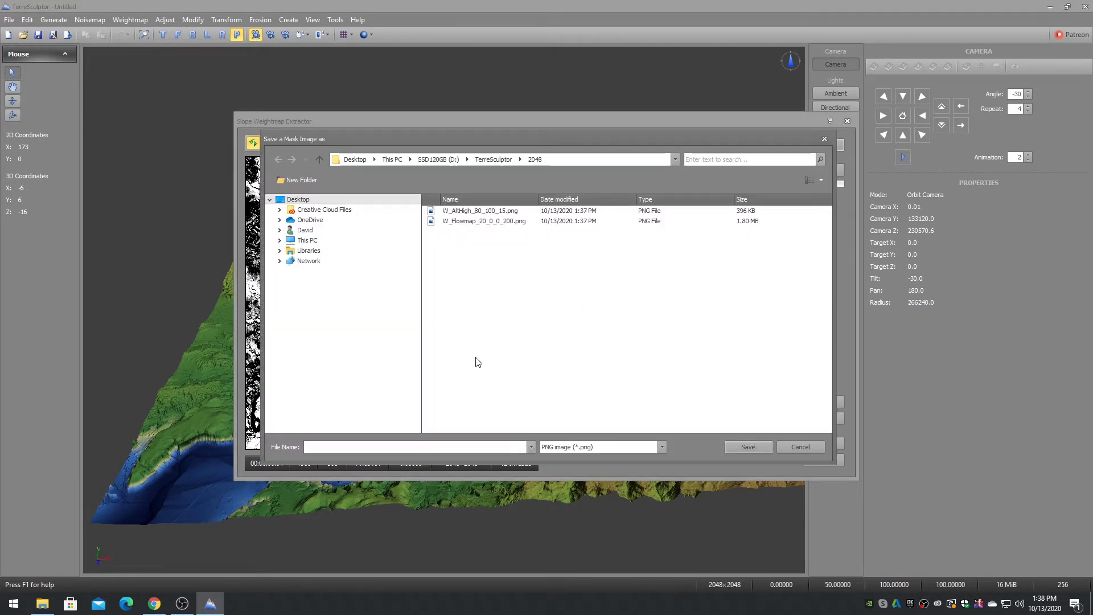
text(W)
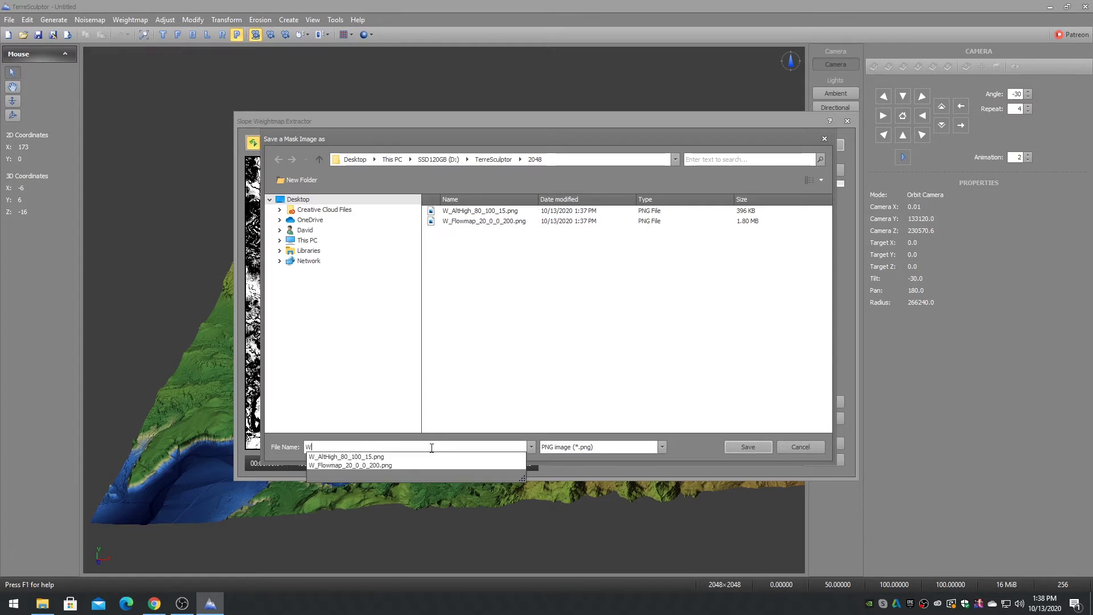
text(_SlopeFlat)
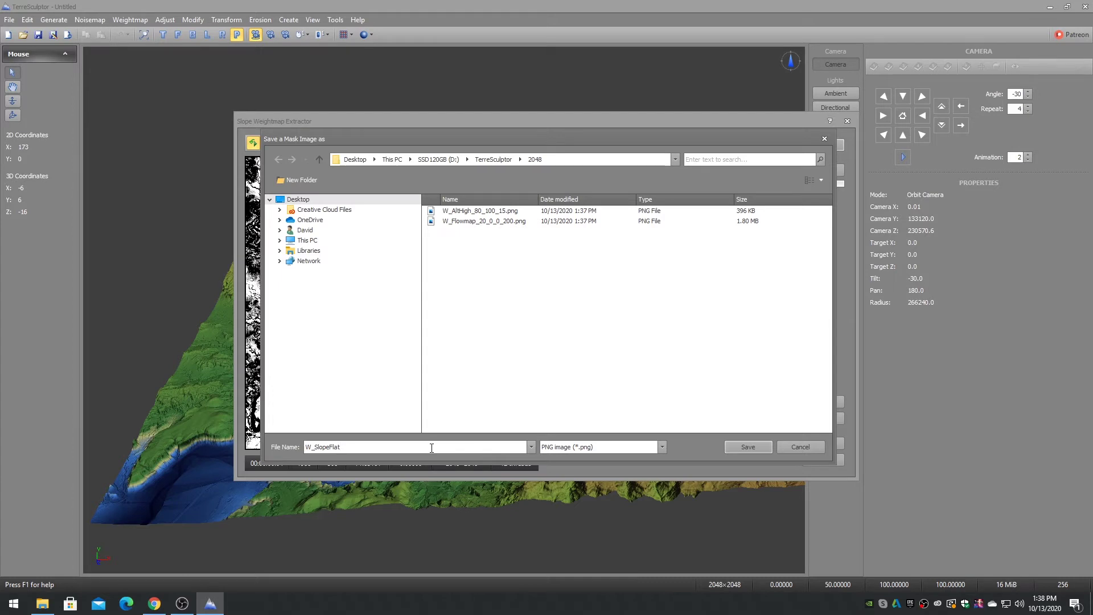
text(_0_8_10)
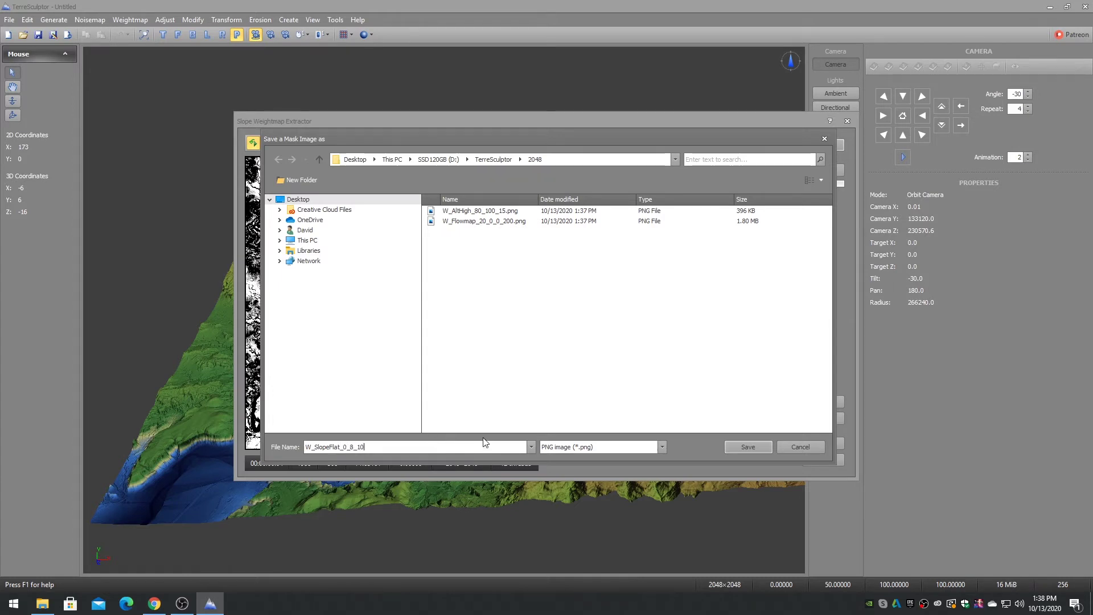
click(743, 446)
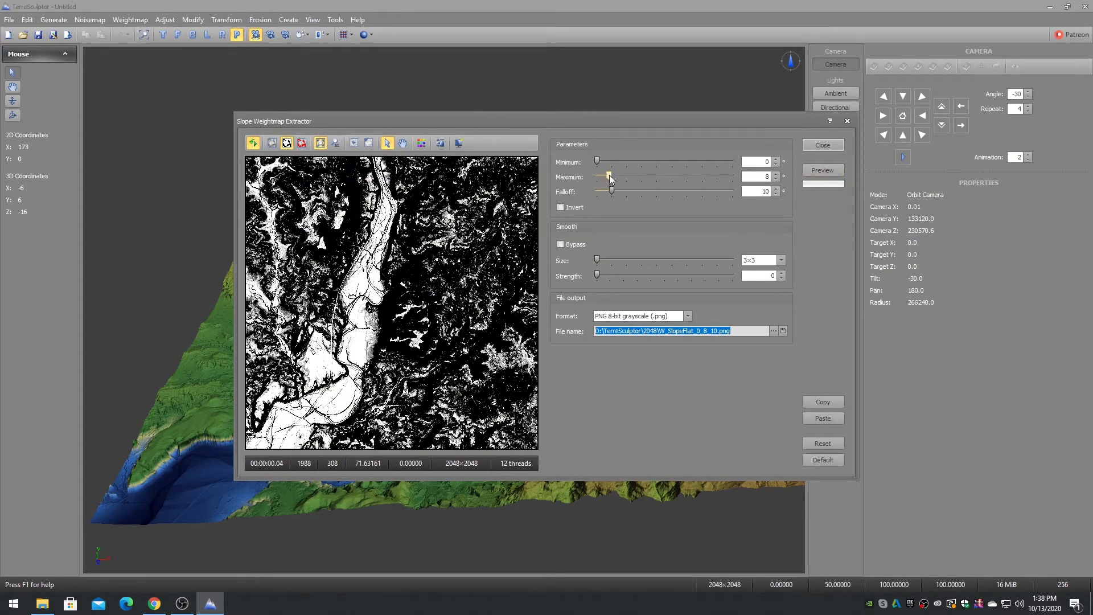
Change the slope range to isolate steep terrain, with a maximum of 90 degrees and a minimum of 45
drag(609, 175, 734, 176)
drag(598, 161, 670, 164)
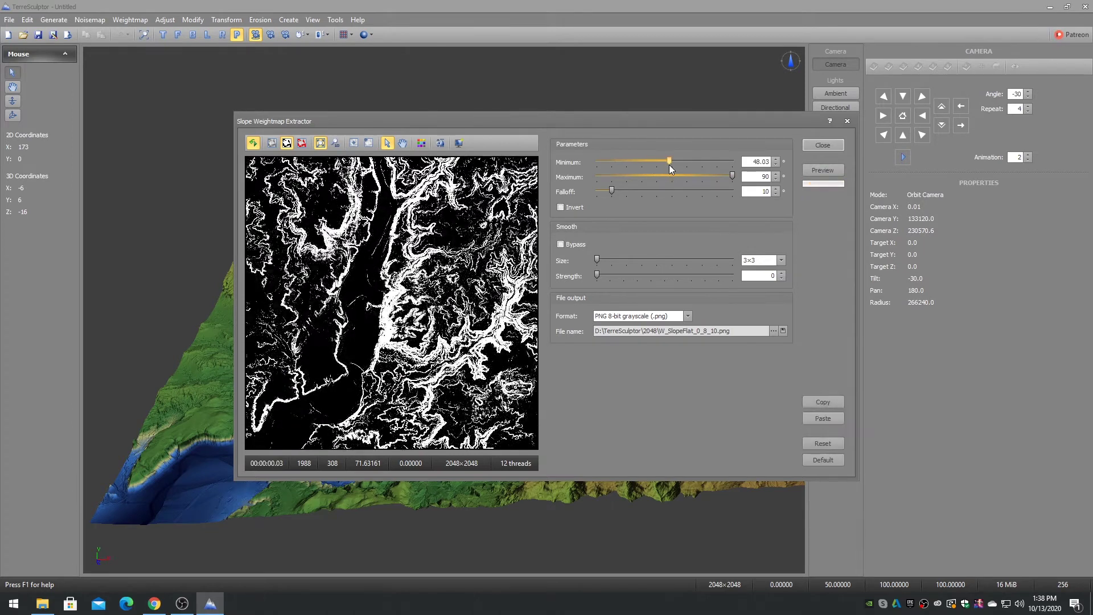
double_click(751, 162)
text(45)
key(Return)
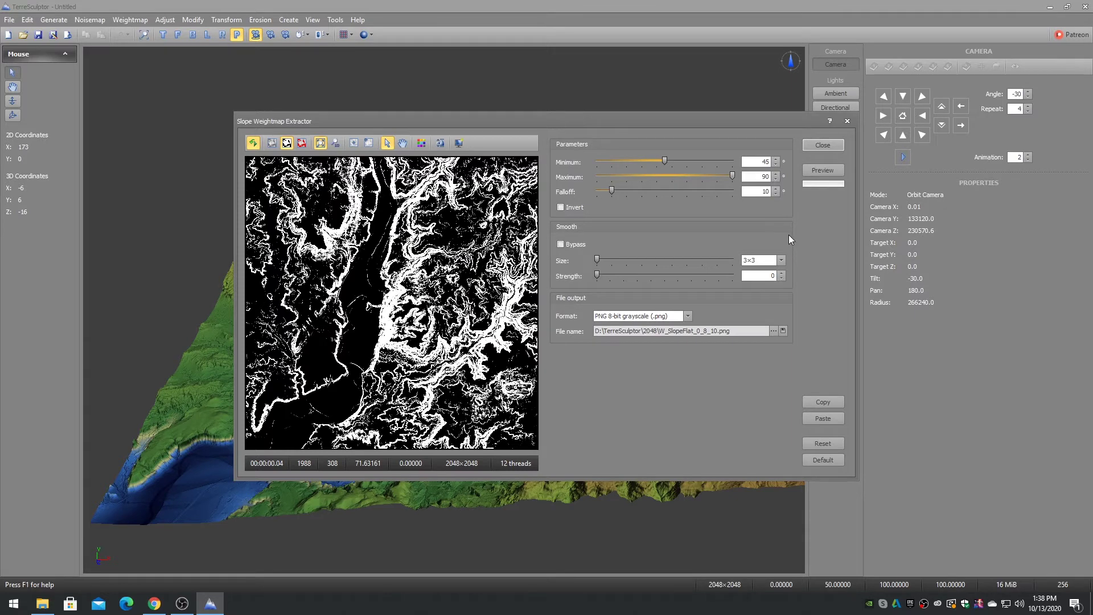
Save the steep slope mask as the PNG image W_SlopeSteep_45_90_10 in the 2048 folder and close the extractor
click(774, 331)
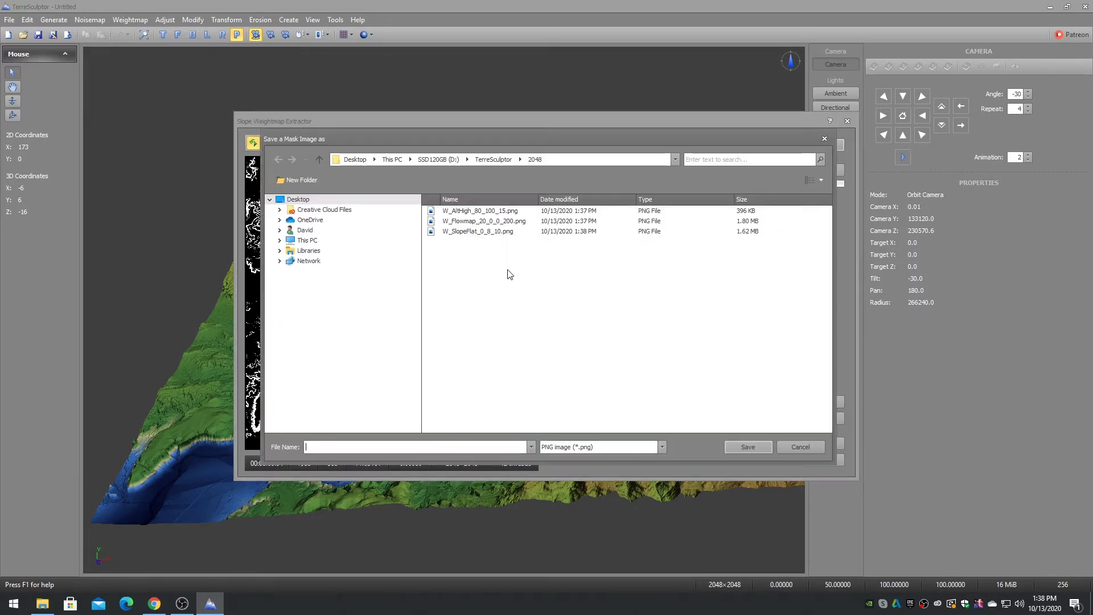
click(472, 232)
click(341, 447)
click(331, 446)
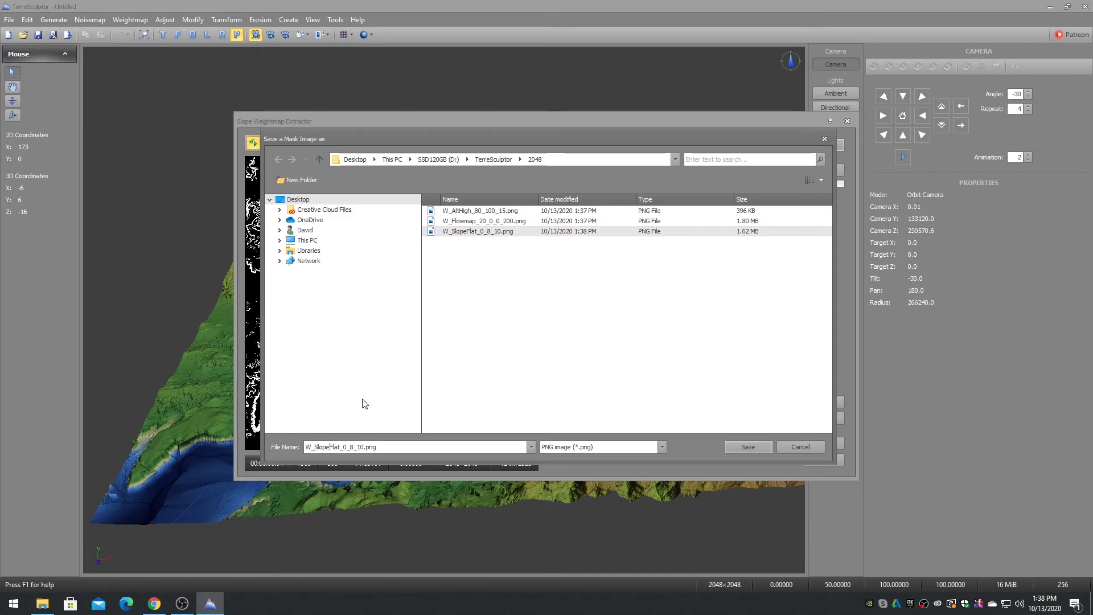
key(Delete)
key(Delete)
key(Delete)
key(Delete)
text(Steep)
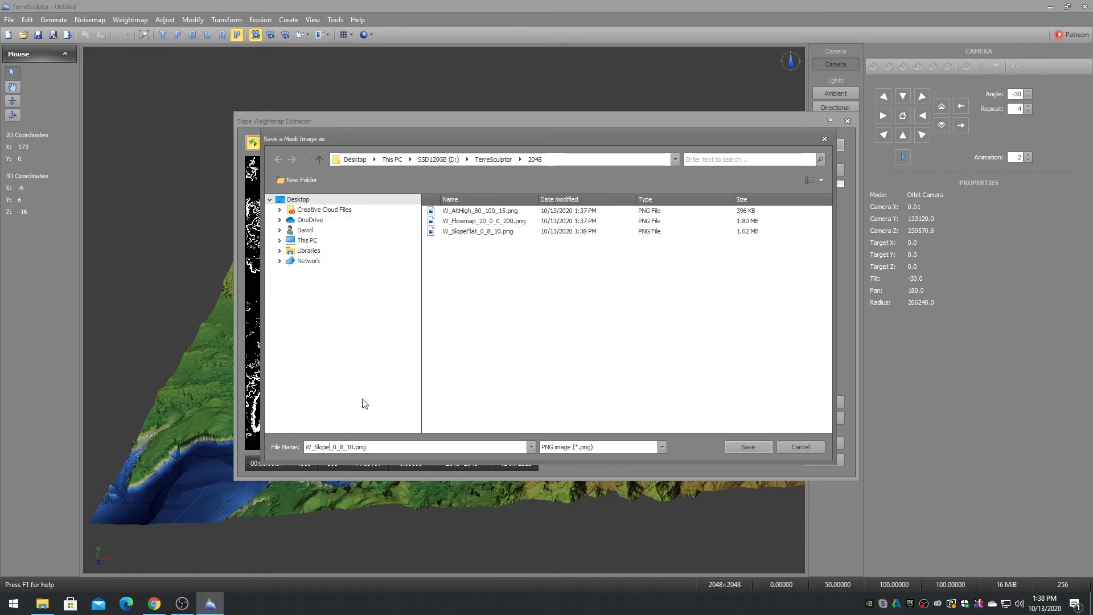
key(Delete)
text(45_9)
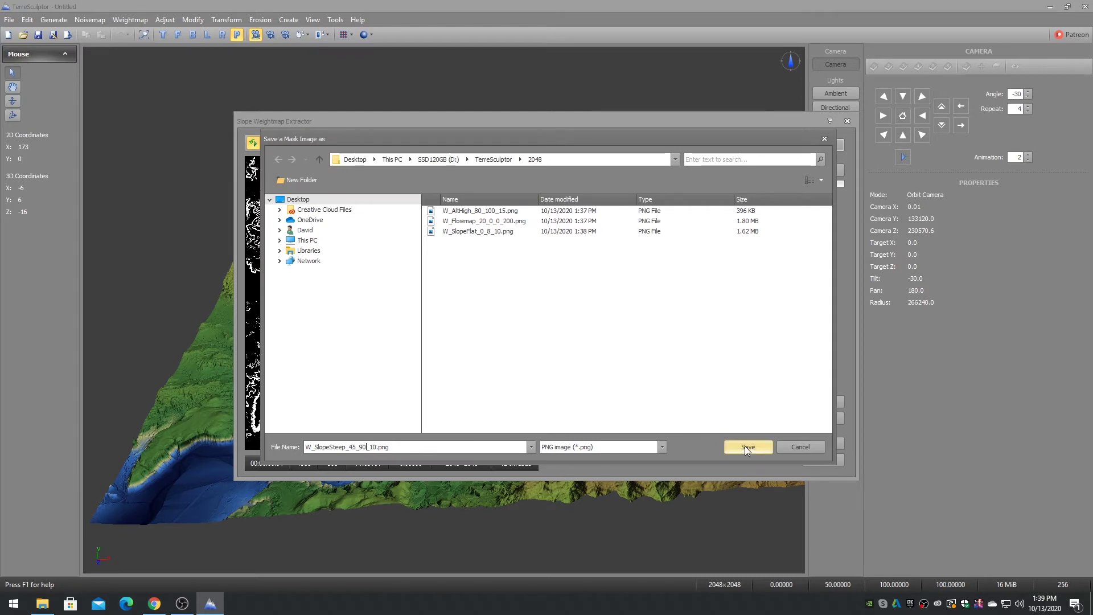
click(745, 446)
click(827, 144)
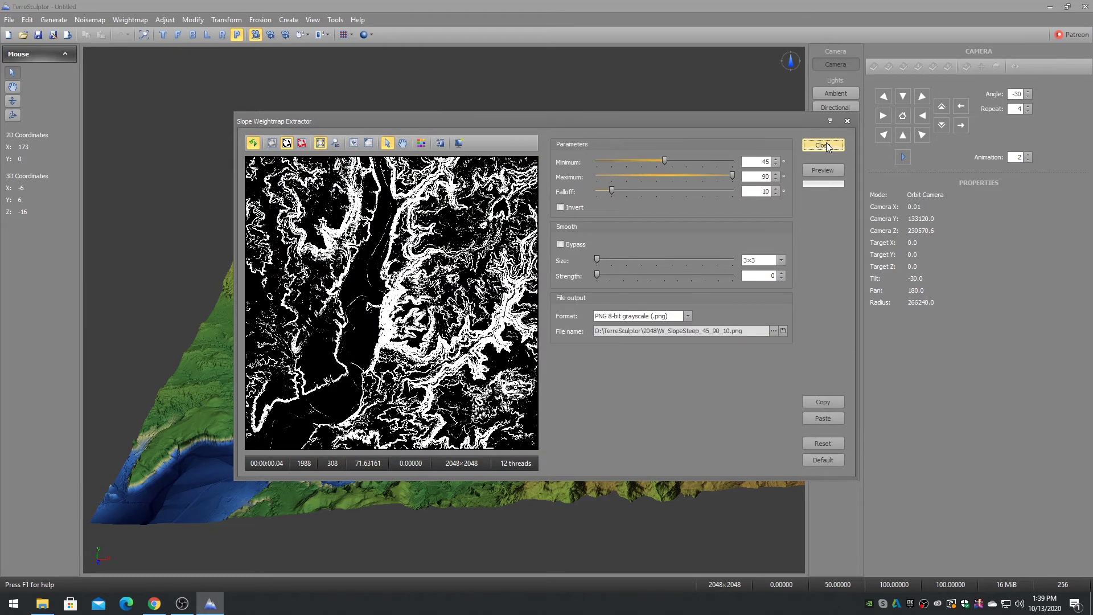
Open the Splatmap Creator with the 32bpp RGBAK 5 Texture format and the Priority mode of R>G>B>A
click(287, 21)
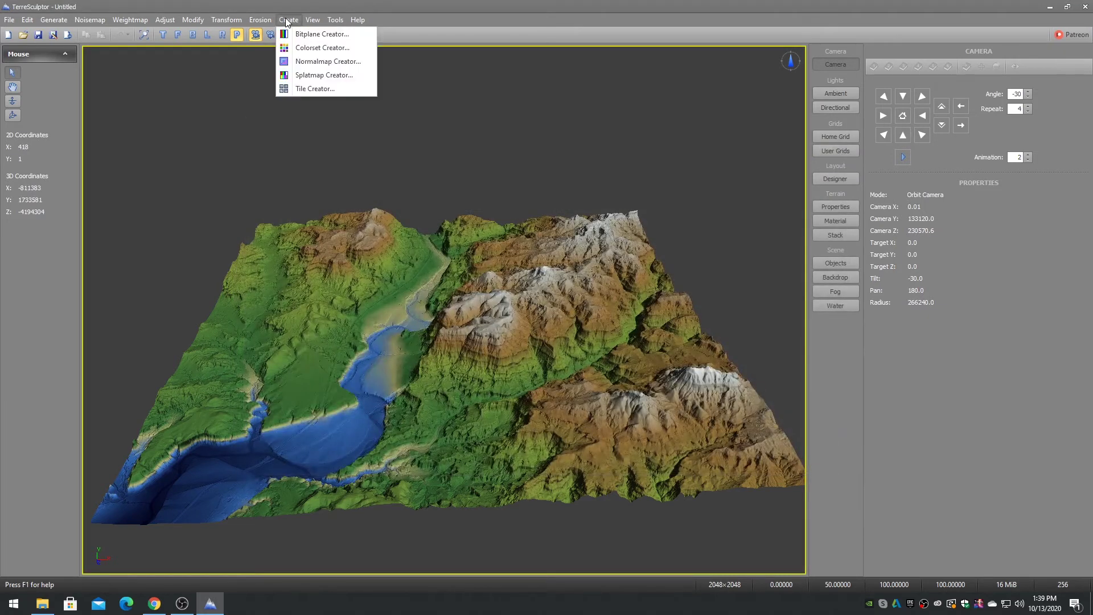
click(305, 75)
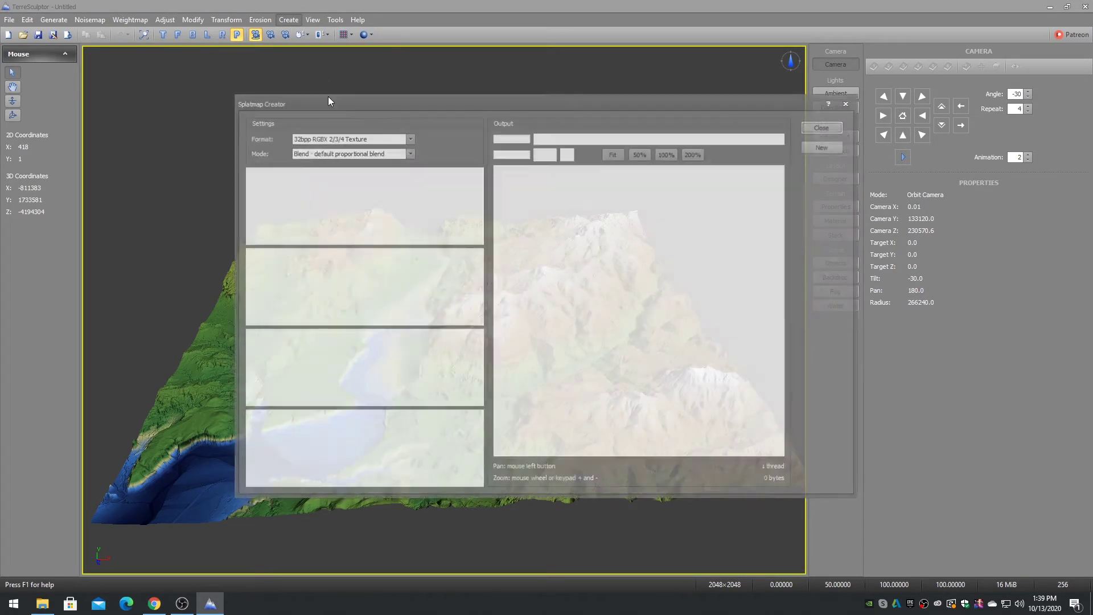
click(409, 138)
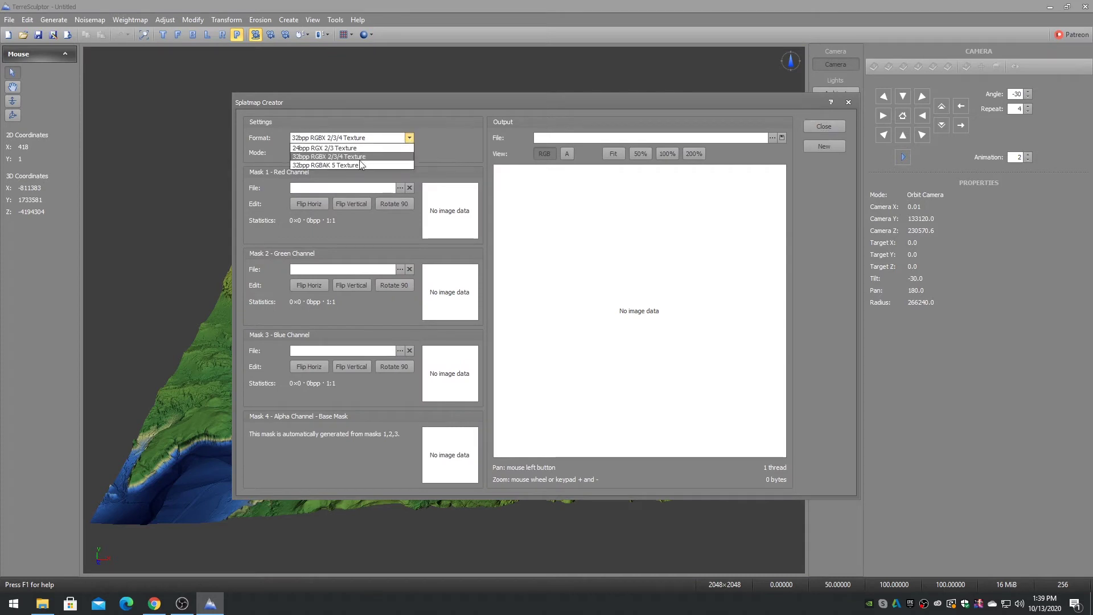
click(351, 164)
click(409, 153)
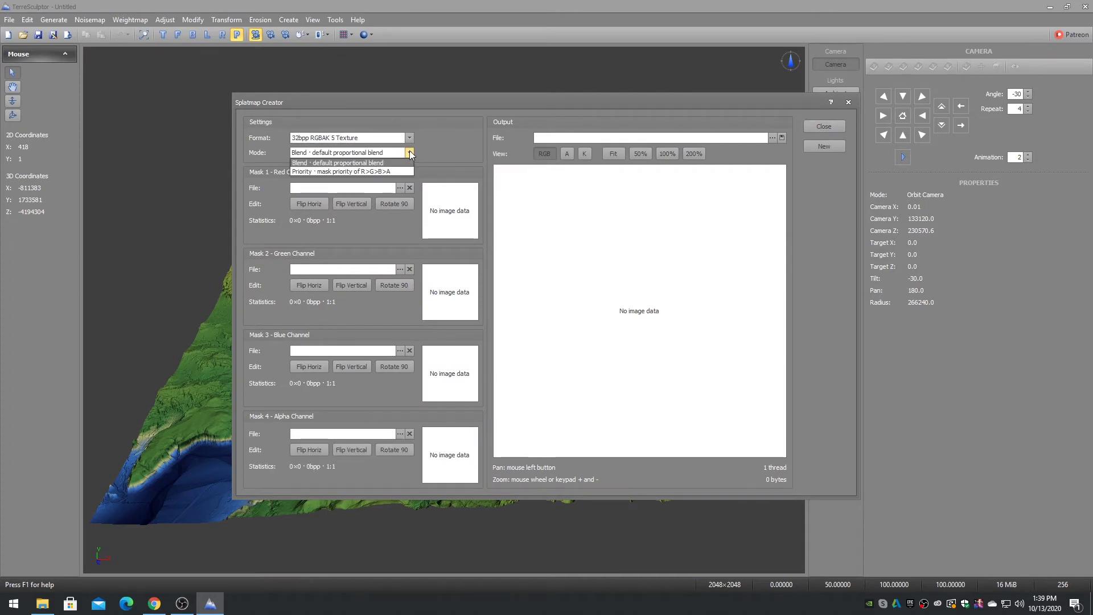
click(359, 169)
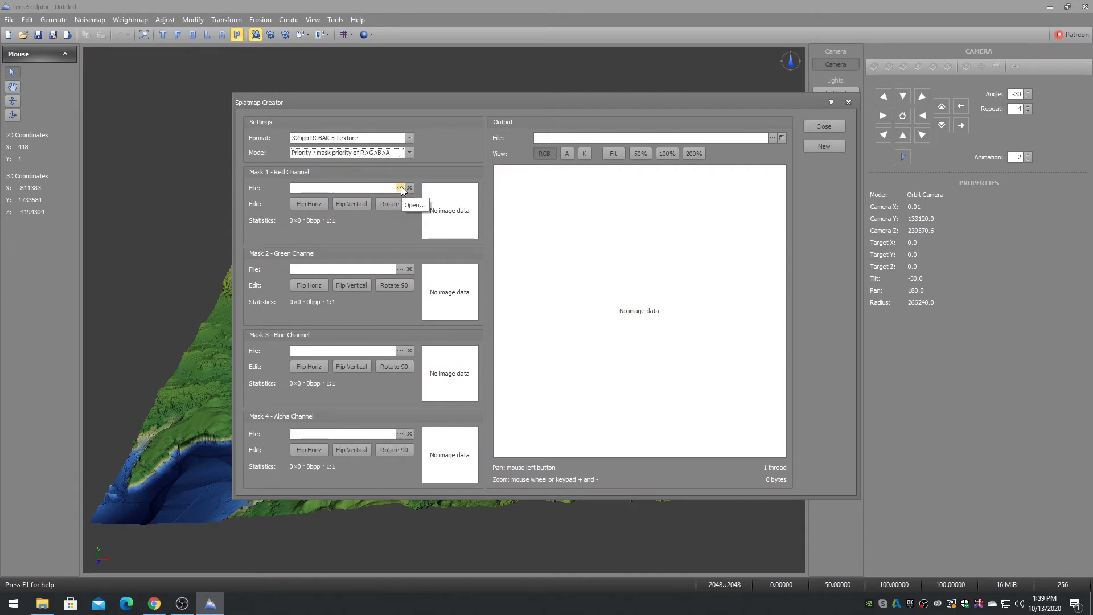
Load the PNG masks W_Flowmap_20_0_0_200 into the splatmap's red channel and W_AltHigh_80_100_15 into its green channel
click(401, 188)
click(580, 445)
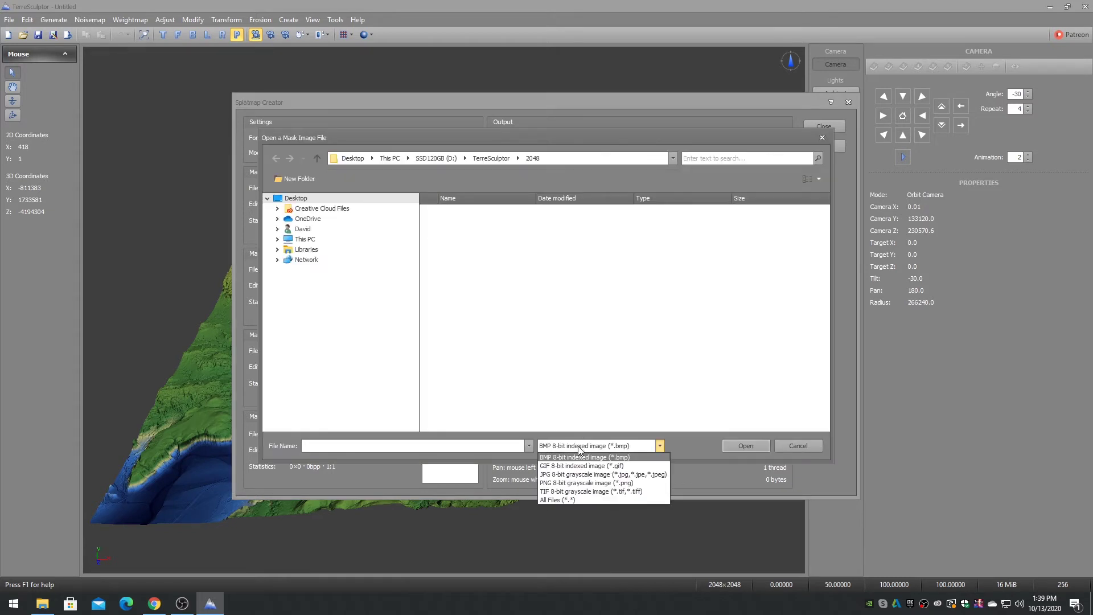
click(580, 483)
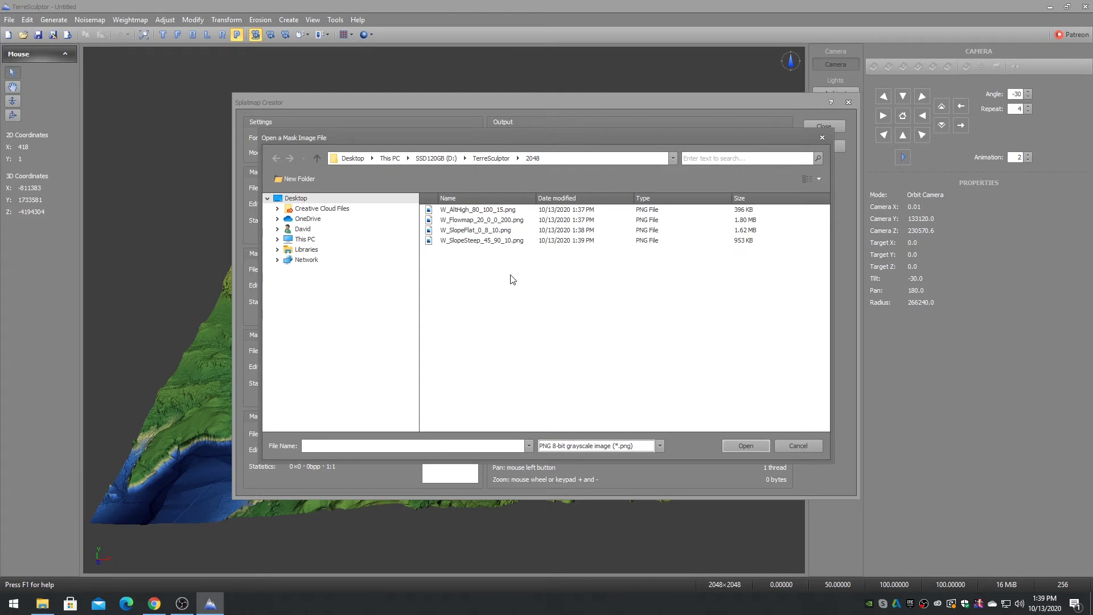
double_click(475, 220)
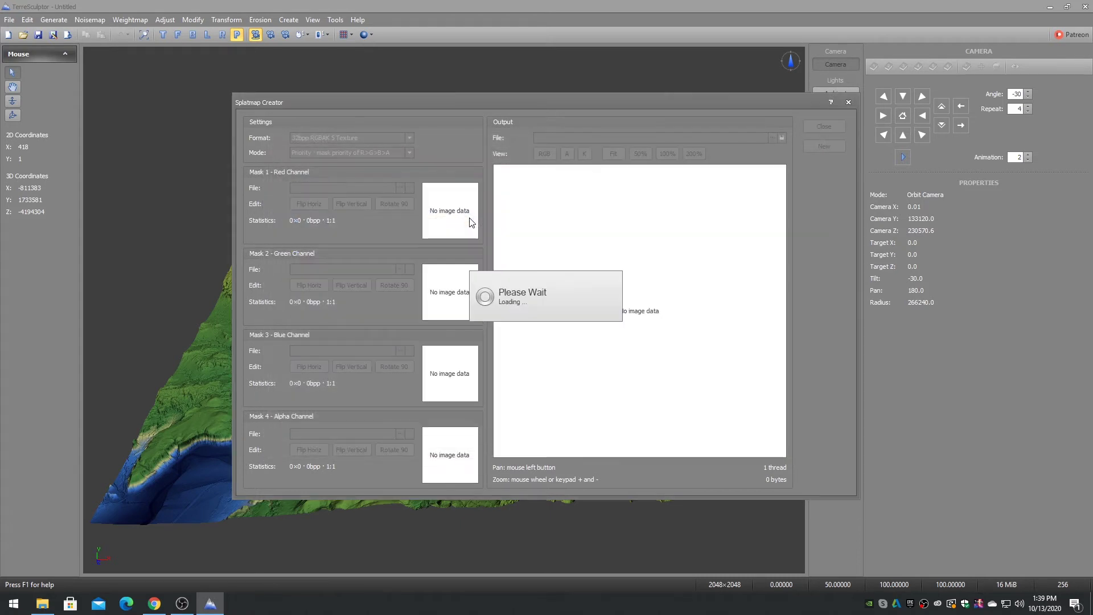
click(400, 269)
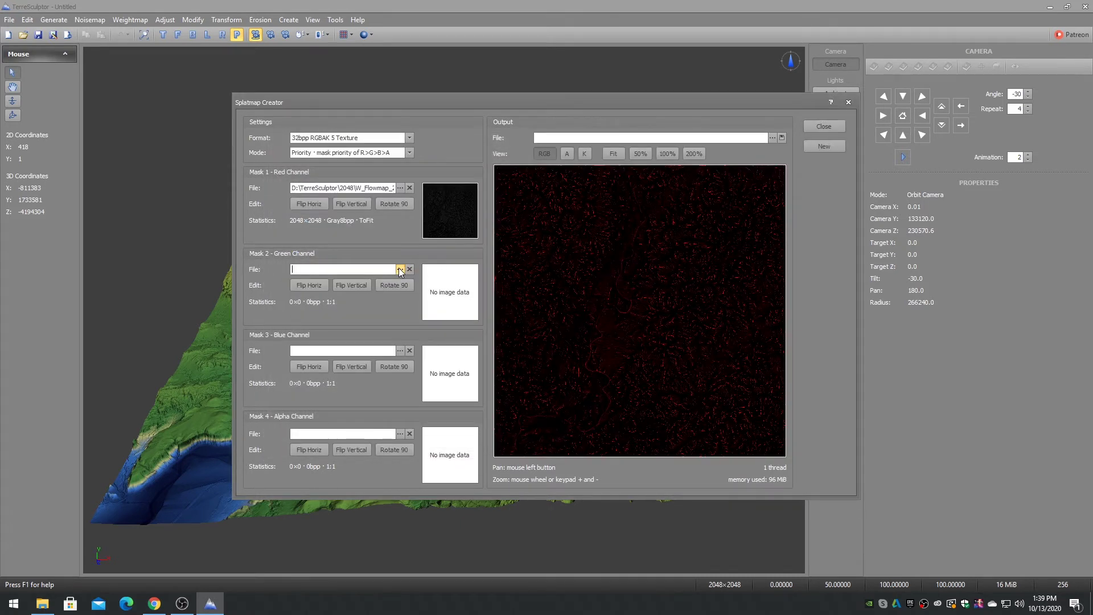
double_click(473, 210)
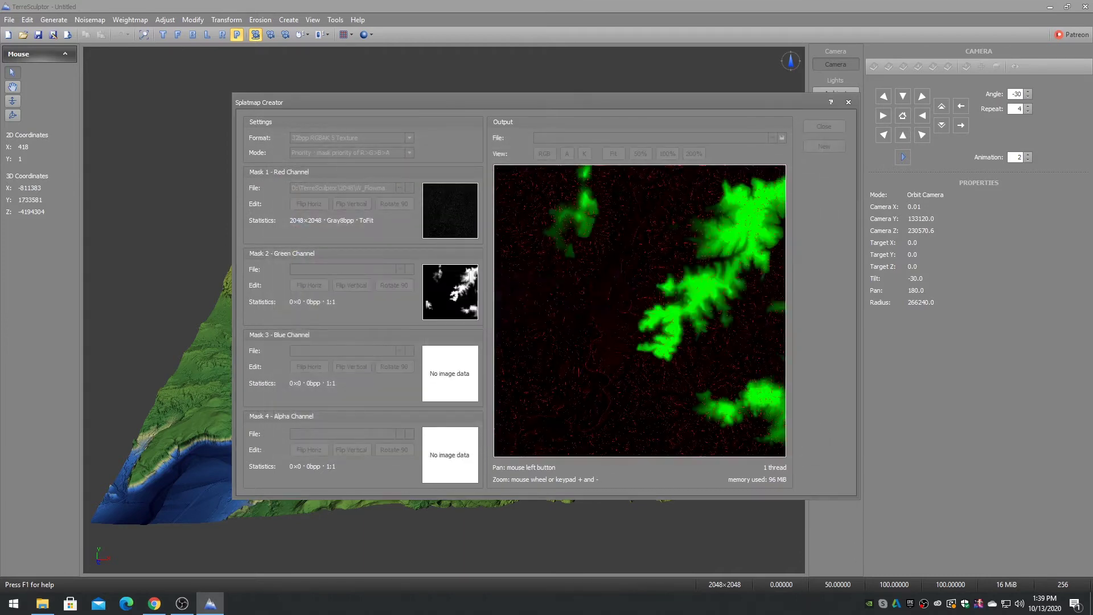
Load W_SlopeFlat_0_8_10.png into the splatmap's blue channel and W_SlopeSteep_45_90_10.png into its alpha channel
click(400, 351)
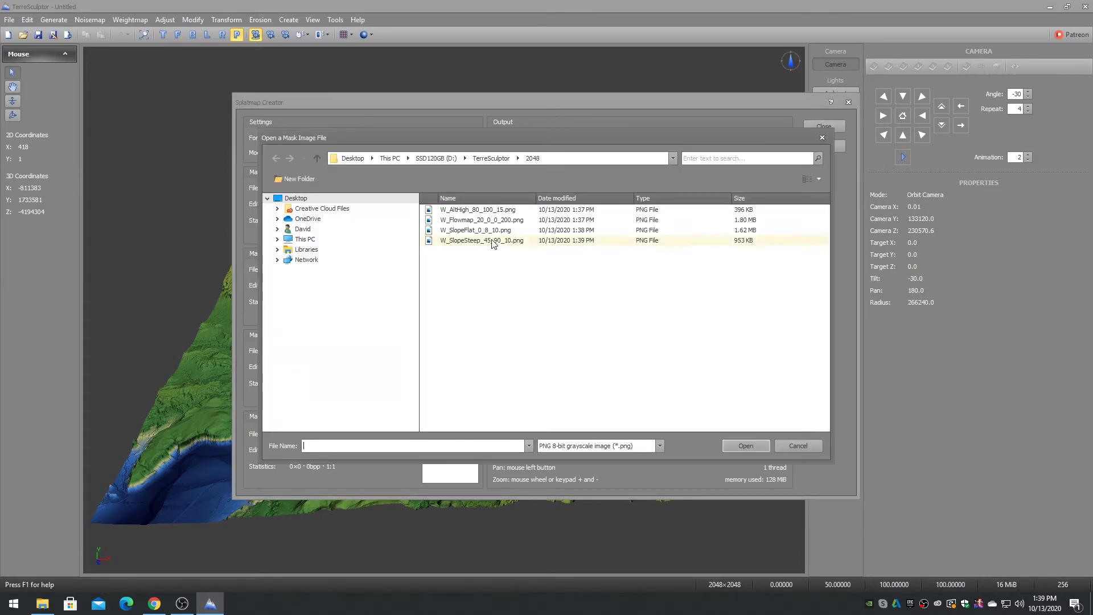
double_click(467, 230)
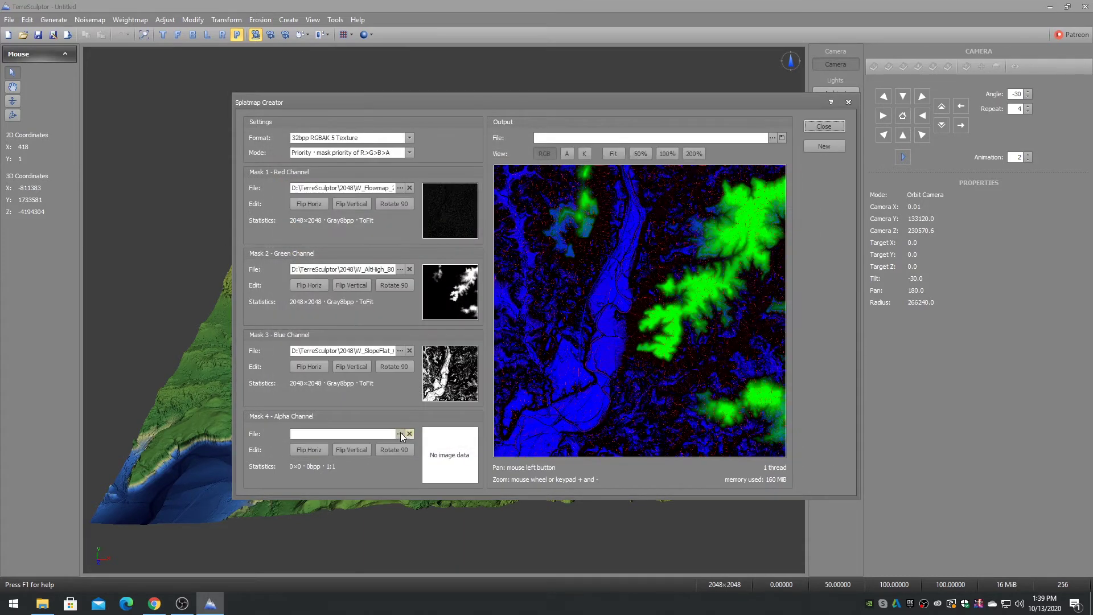
click(400, 434)
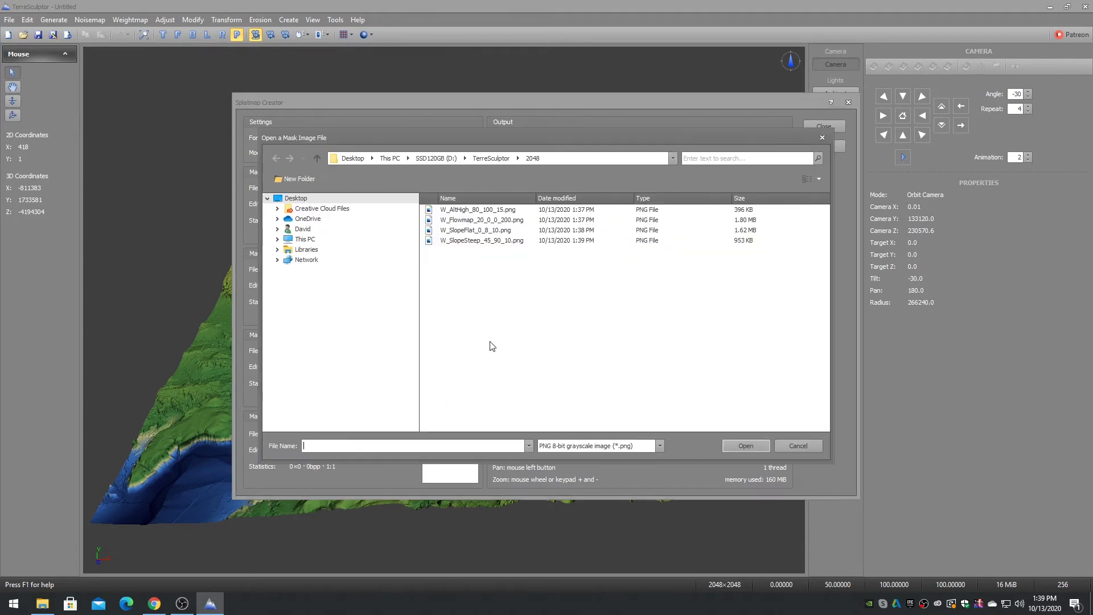
double_click(480, 240)
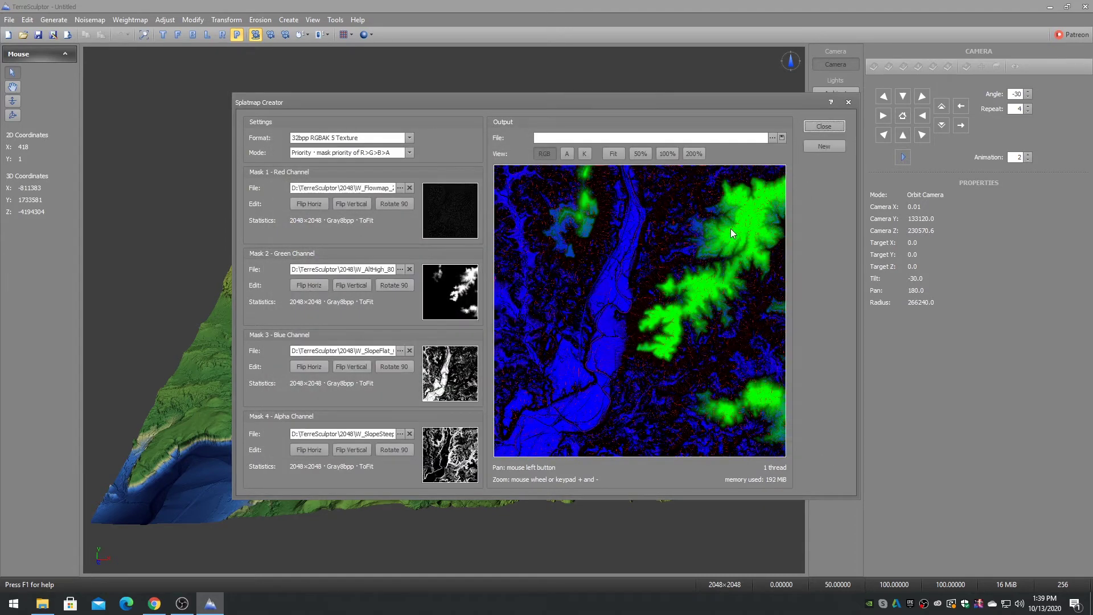
Save the splatmap as the 32-bit PNG image Splatmap_Flow_High_Flat_Steep in the 2048 folder and close the Splatmap Creator
click(772, 137)
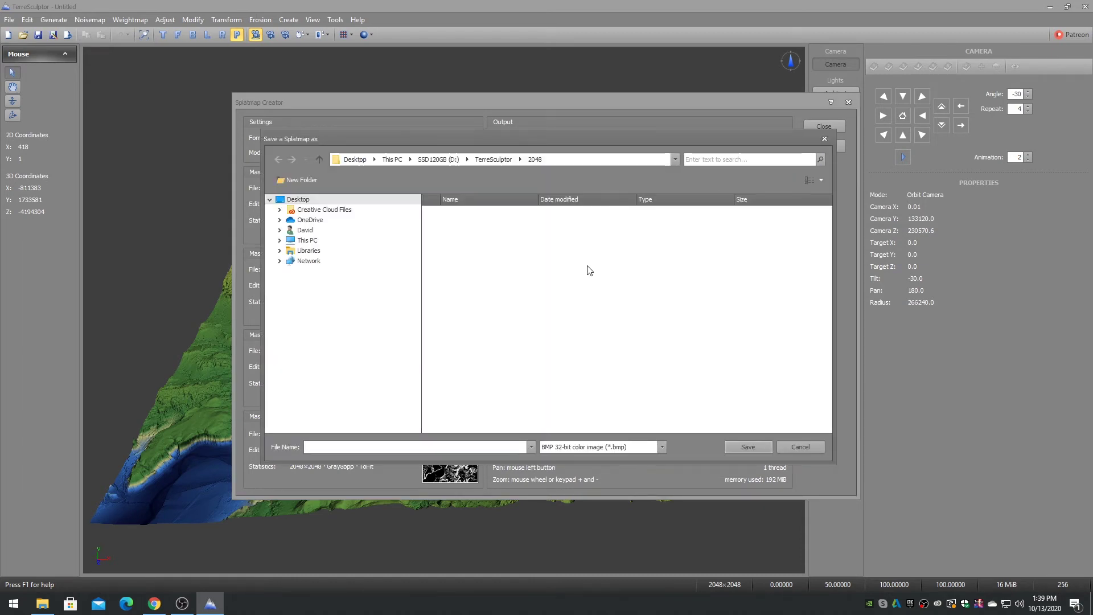
text(Splatmap _Flow_High_Fl)
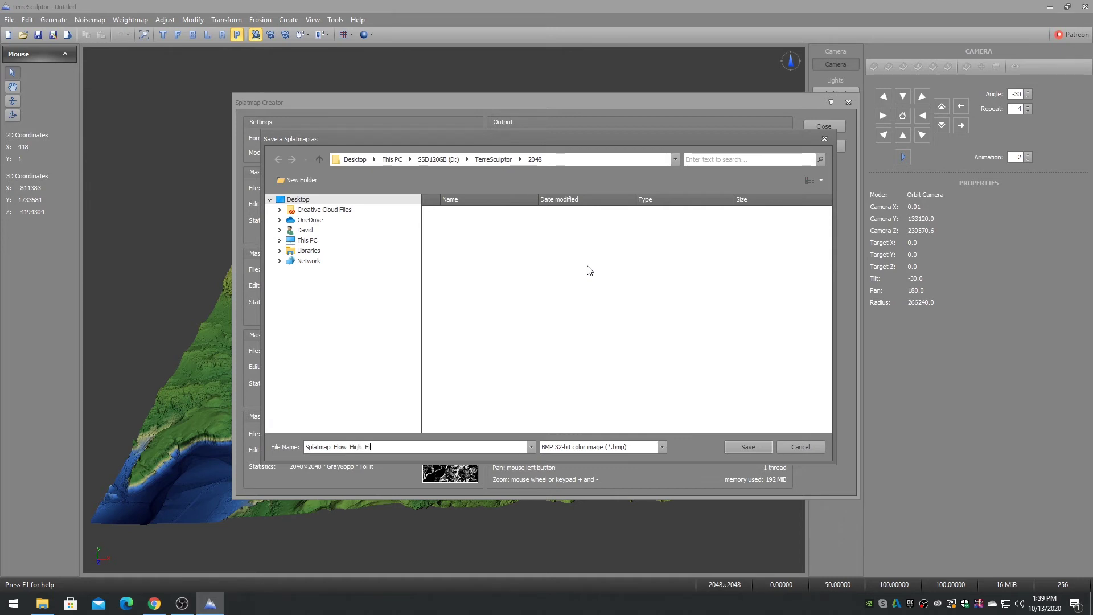
text(at_Steep)
click(662, 446)
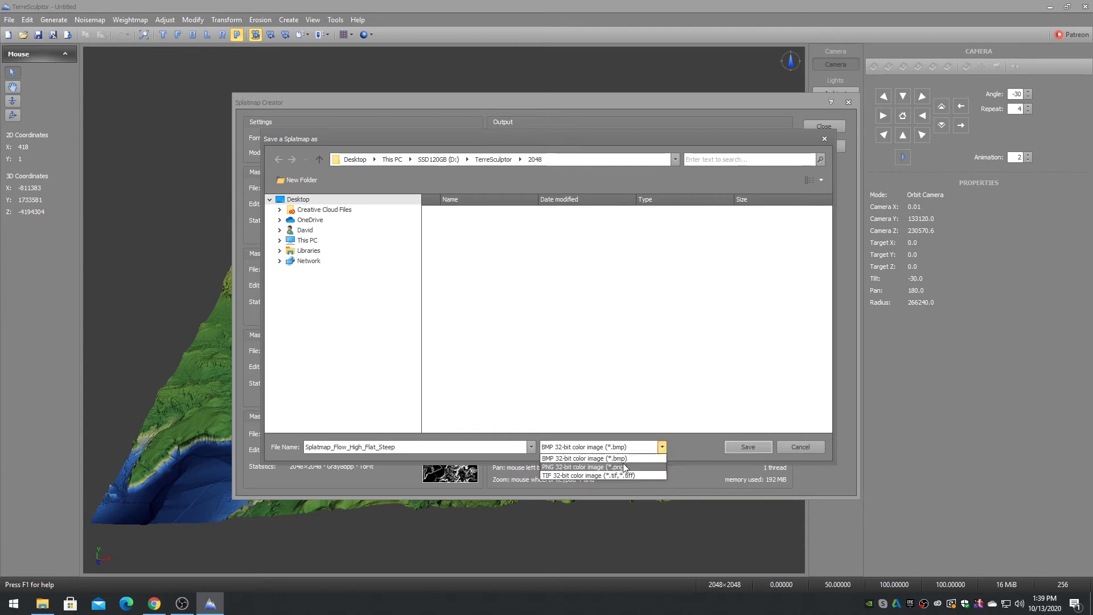
click(621, 470)
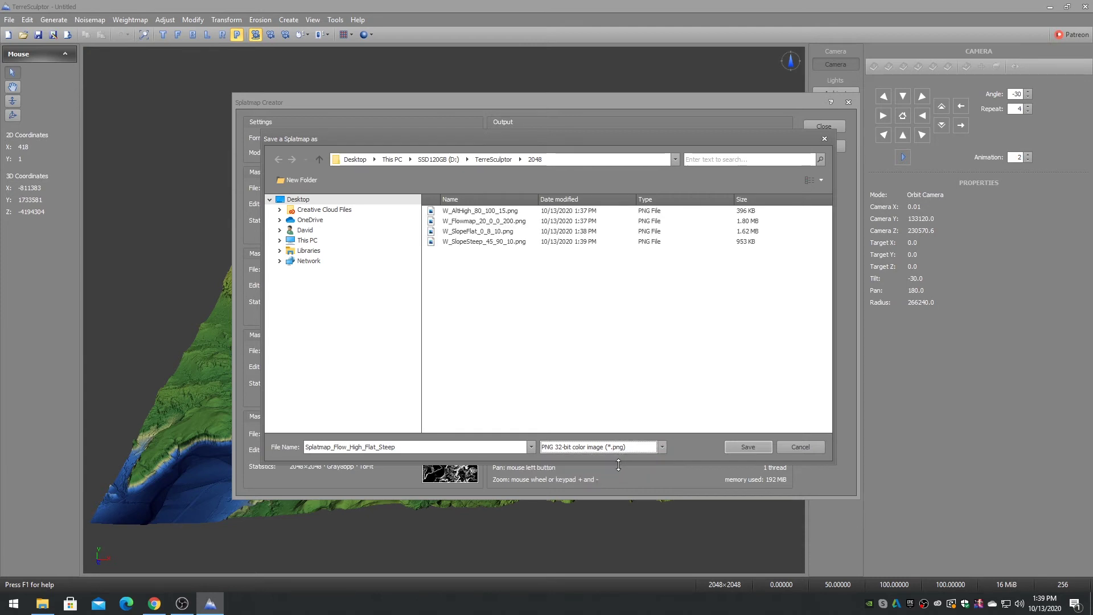
click(753, 446)
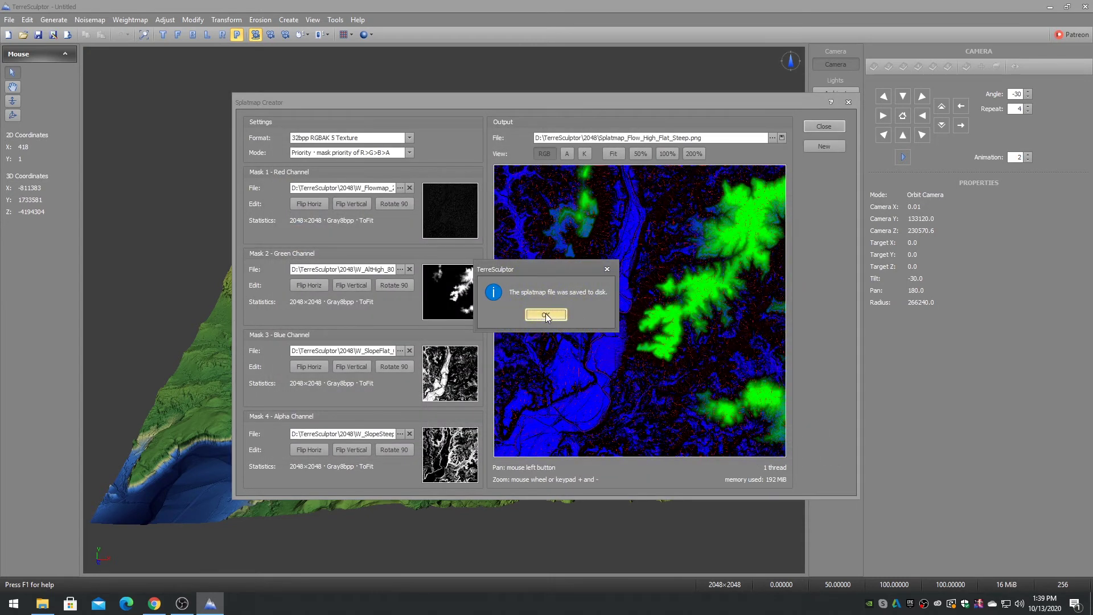
click(545, 315)
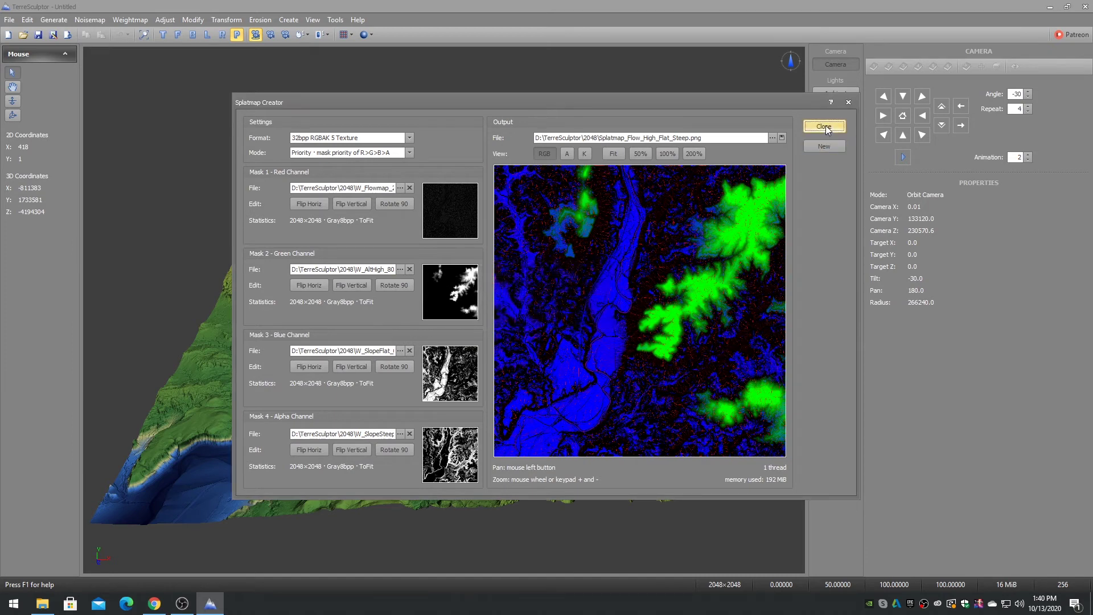
click(825, 127)
Change the terrain material type to Colormap and load Splatmap_Flow_High_Flat_Steep.png as its splatmap
click(835, 221)
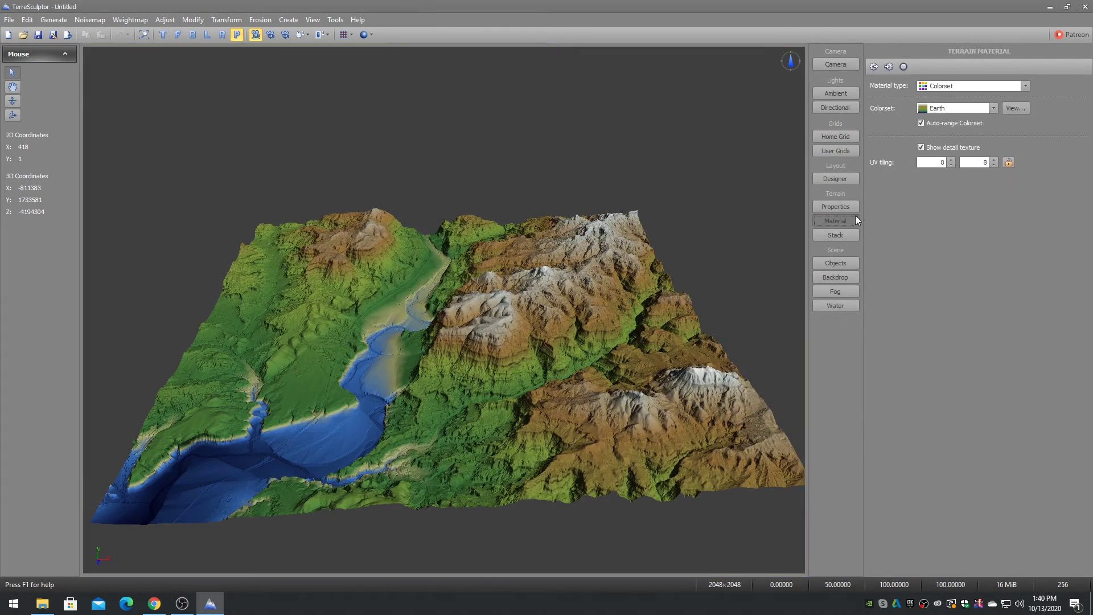
click(967, 86)
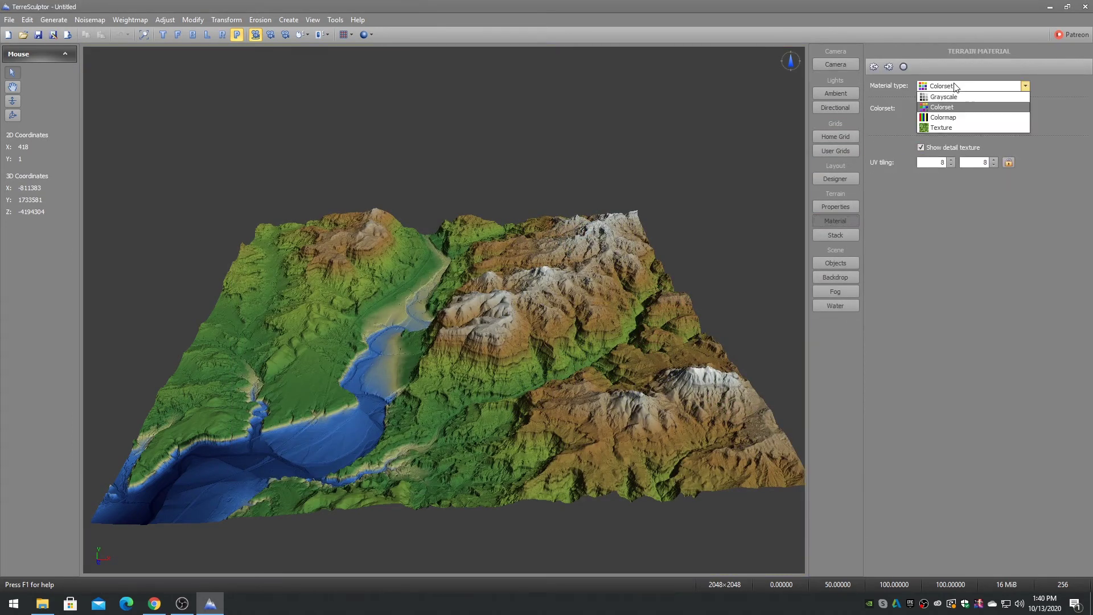
click(955, 117)
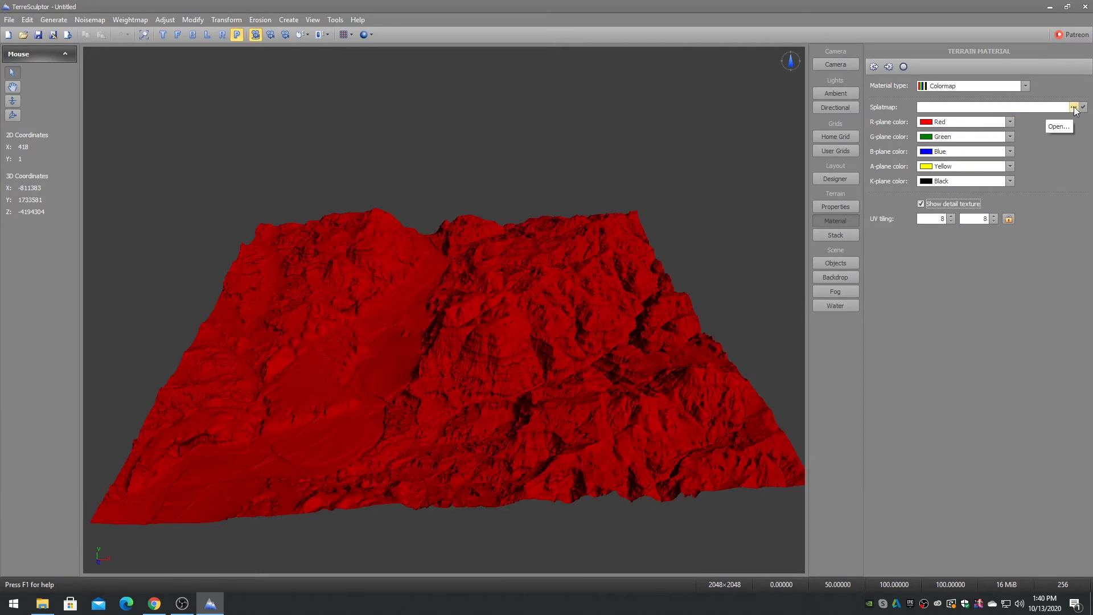
click(1073, 107)
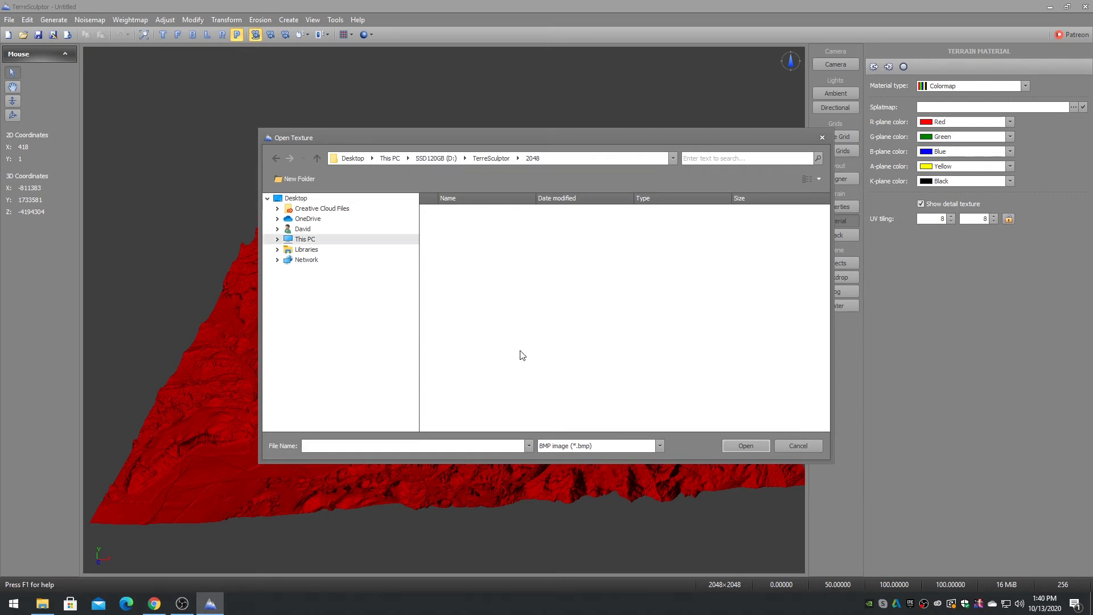
click(564, 445)
click(566, 483)
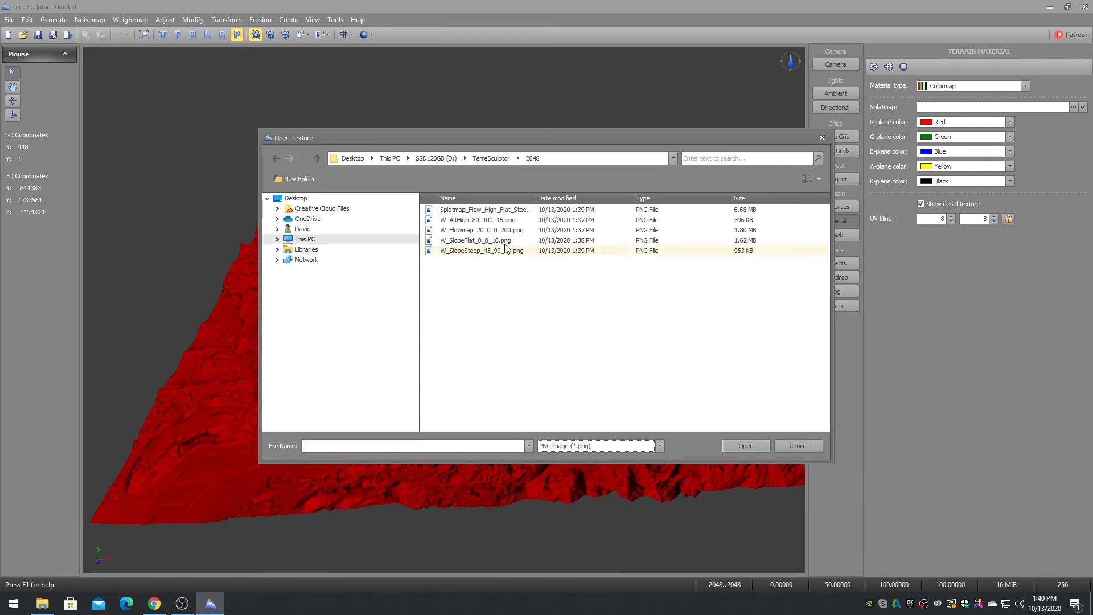
double_click(484, 210)
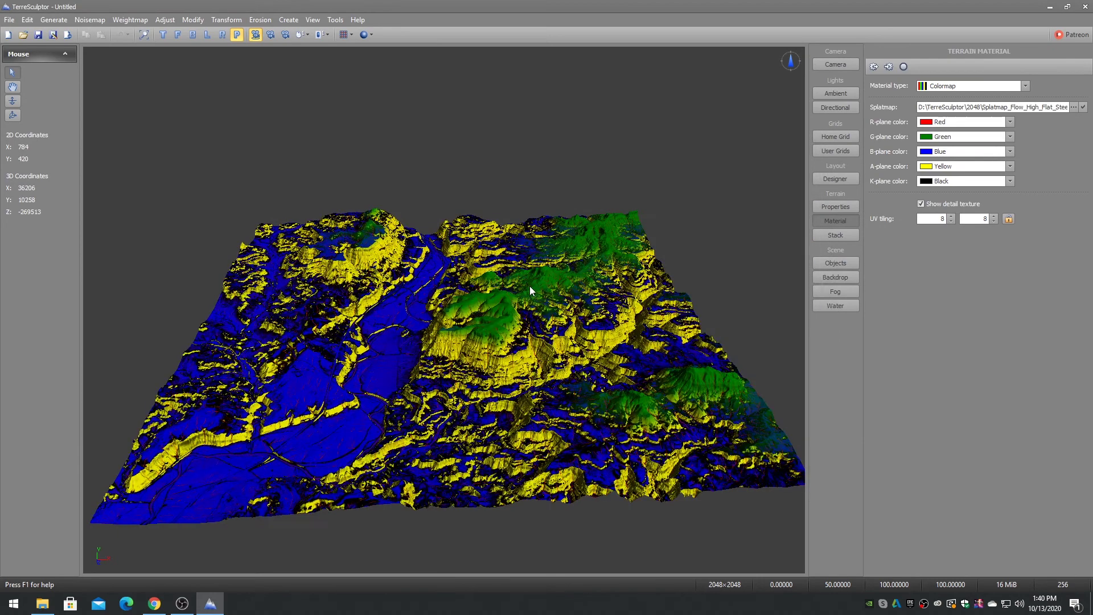
Set the colormap's R-plane color to dark gray 38, 38, 38 and its G-plane color to near-white 242, 242, 242
click(949, 123)
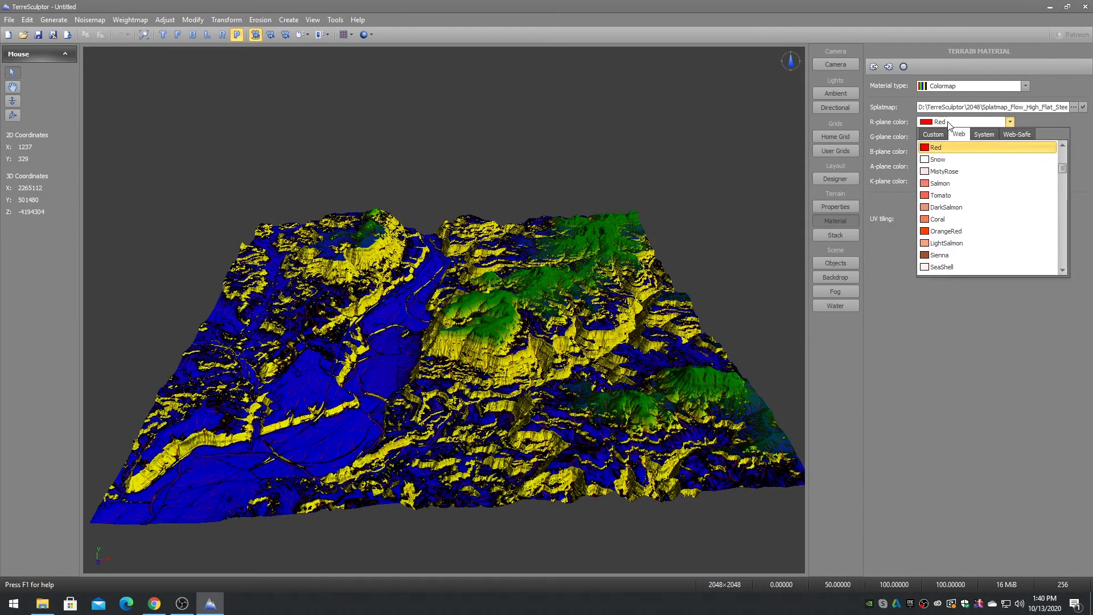
click(933, 134)
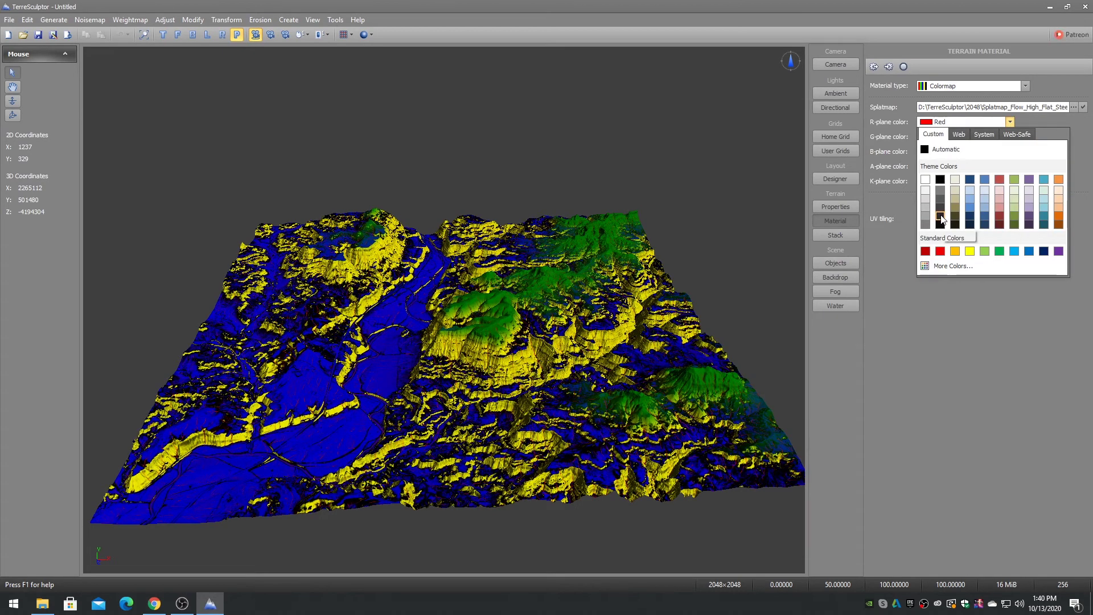
click(942, 233)
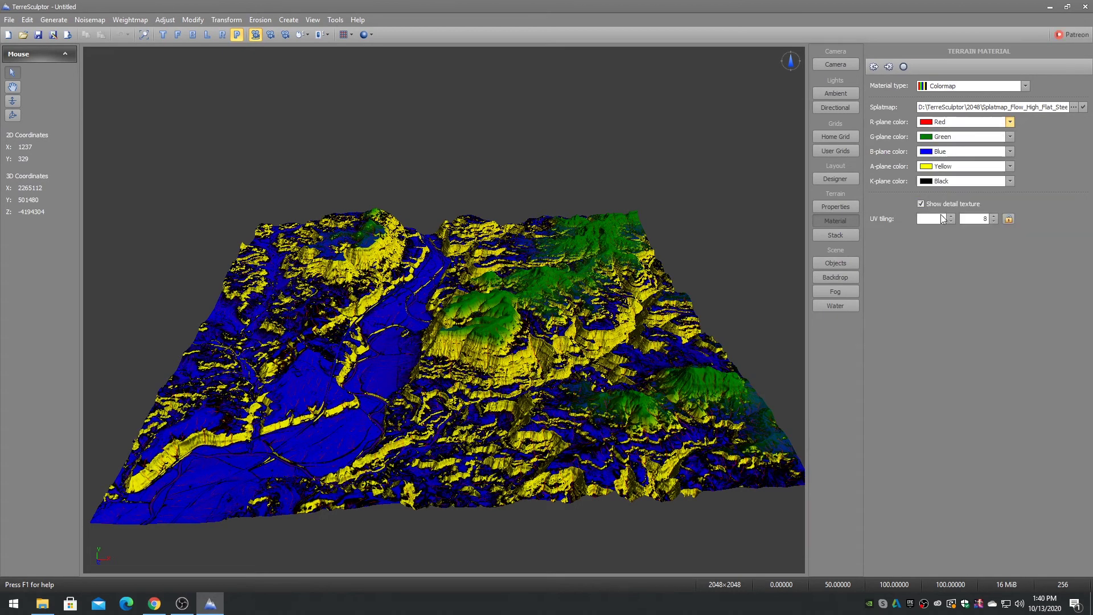
click(947, 139)
click(933, 149)
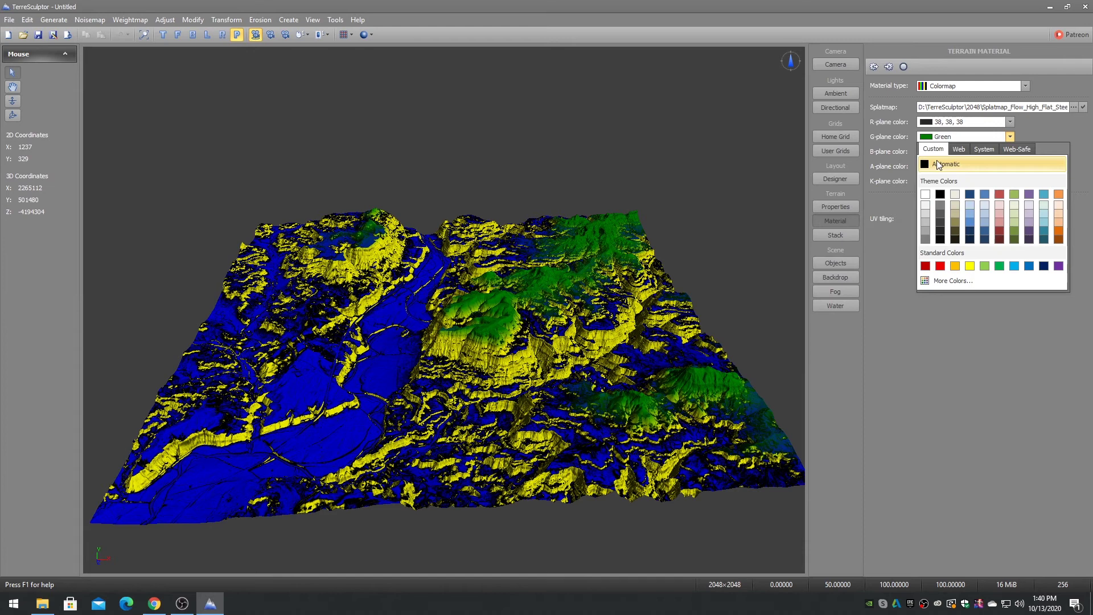
click(926, 203)
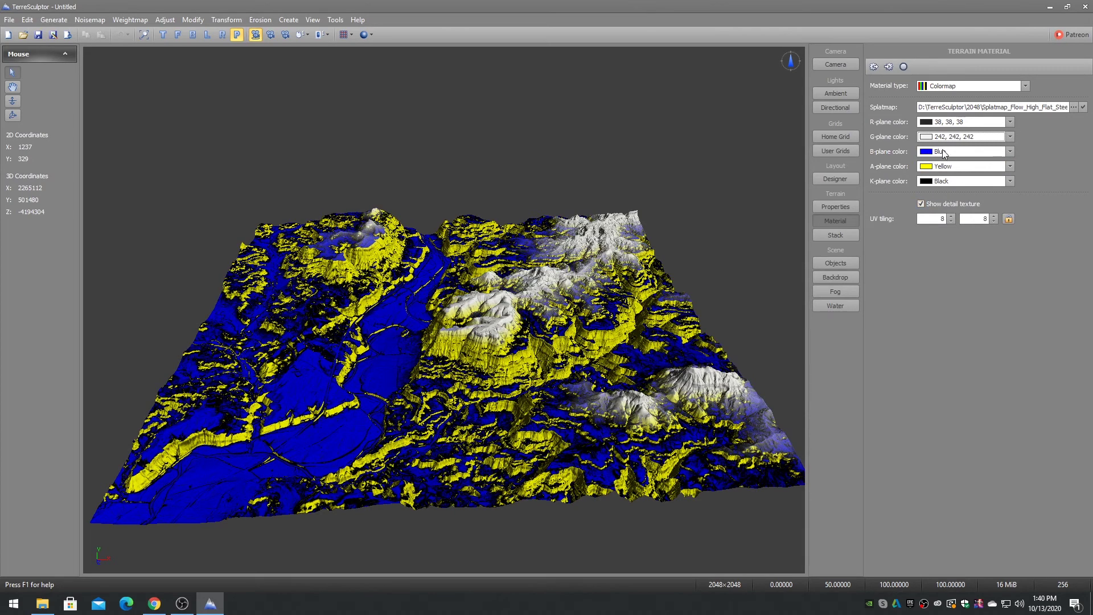
Set the colormap's B-plane color to dark green 79, 97, 40 and its A-plane color to dark brown 73, 68, 41
click(943, 152)
click(933, 164)
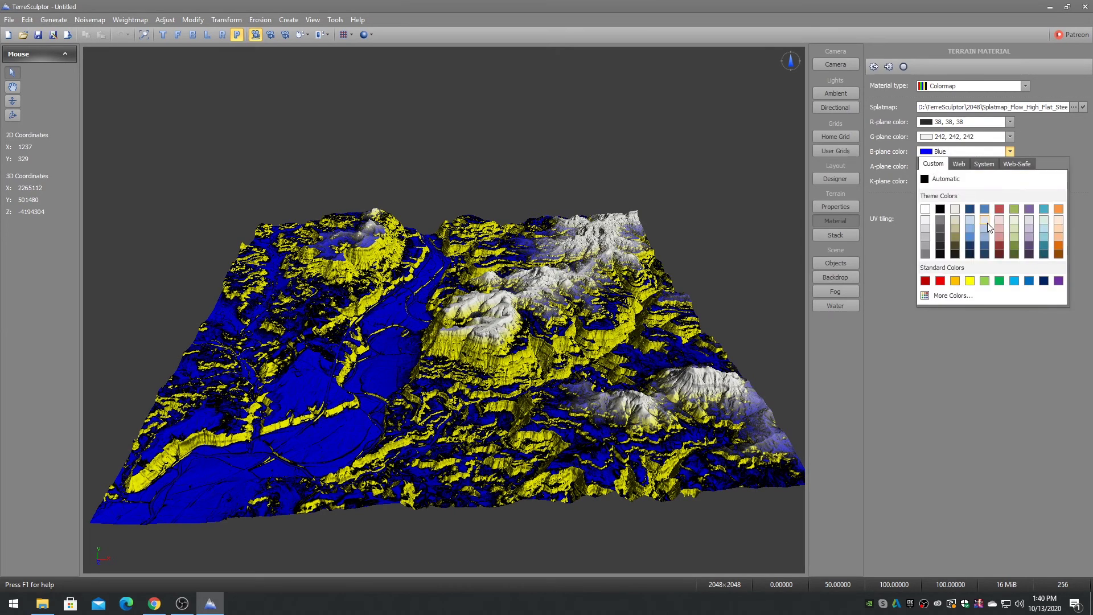
click(1014, 253)
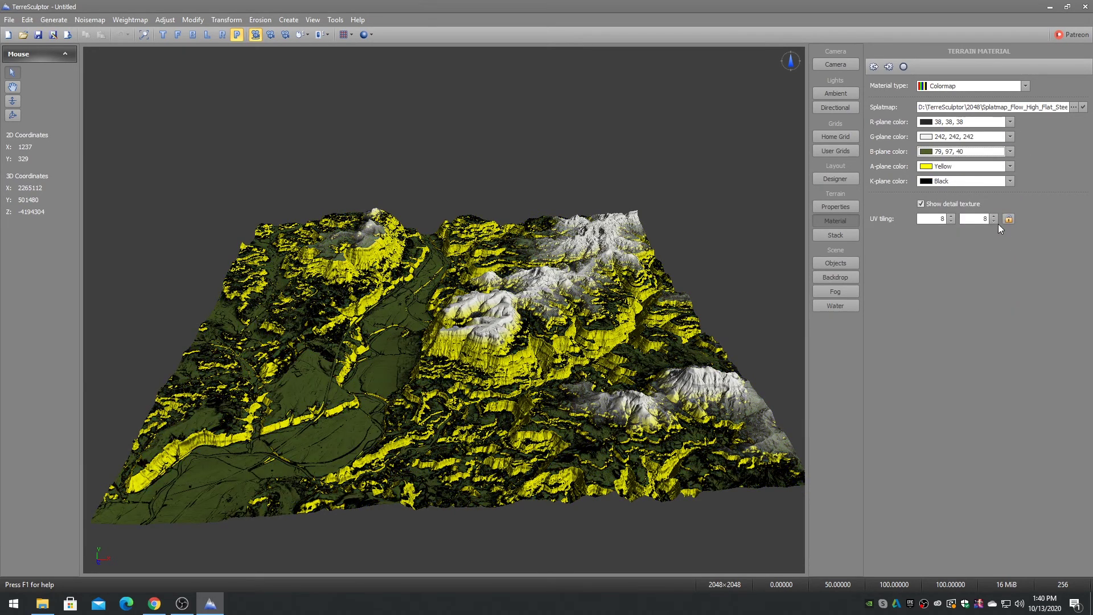
click(937, 166)
click(934, 178)
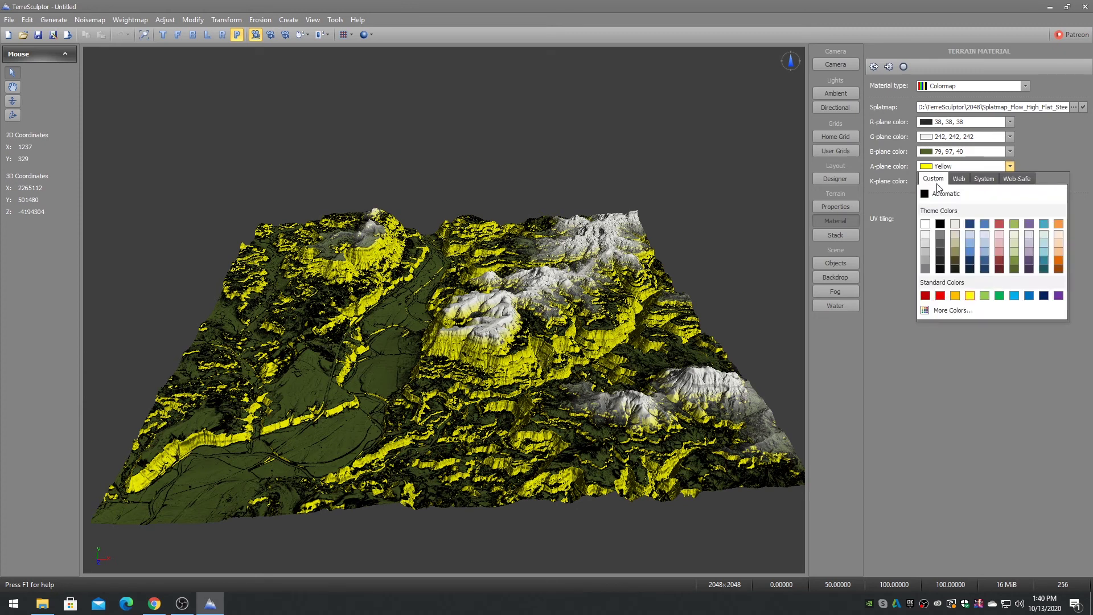
click(955, 261)
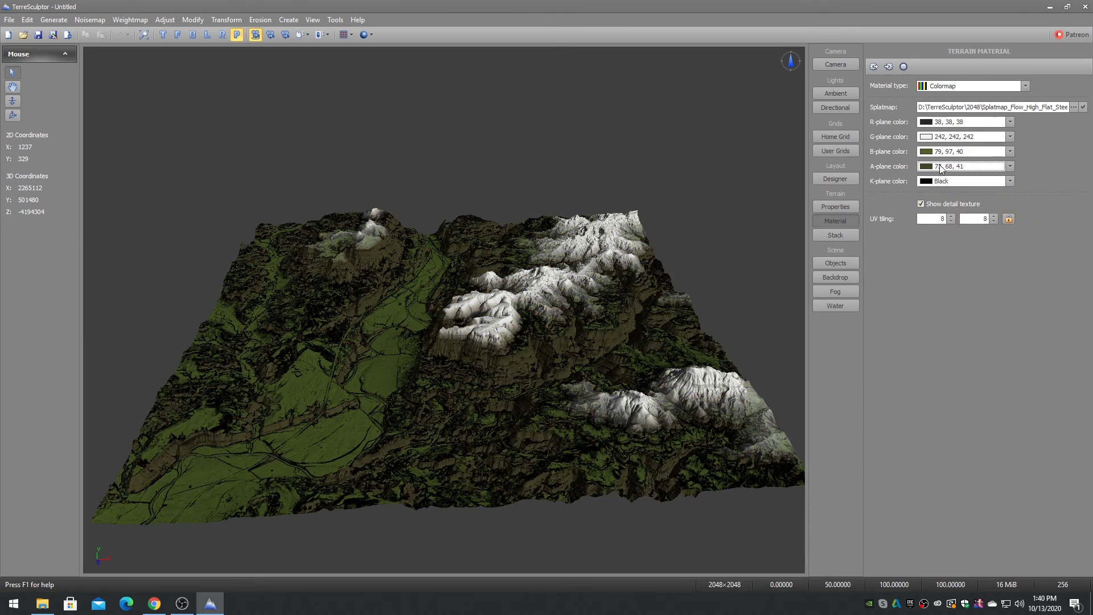
Lighten the A-plane color to 147, 137, 83 and set the K-plane color to the web color Tan
click(940, 166)
click(962, 245)
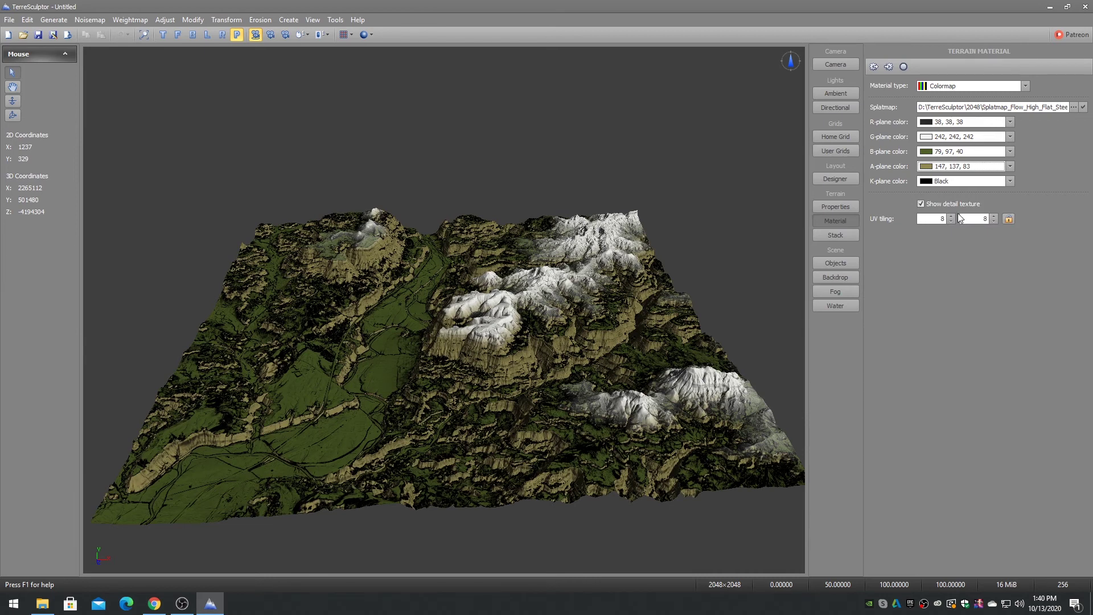
click(940, 183)
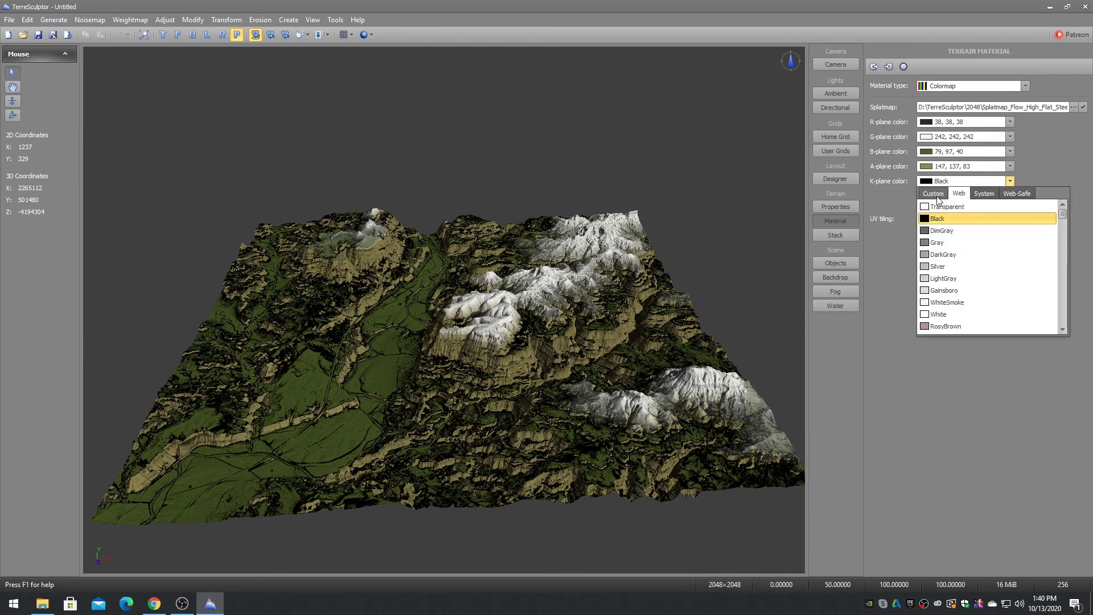
drag(1064, 217, 1064, 241)
click(946, 241)
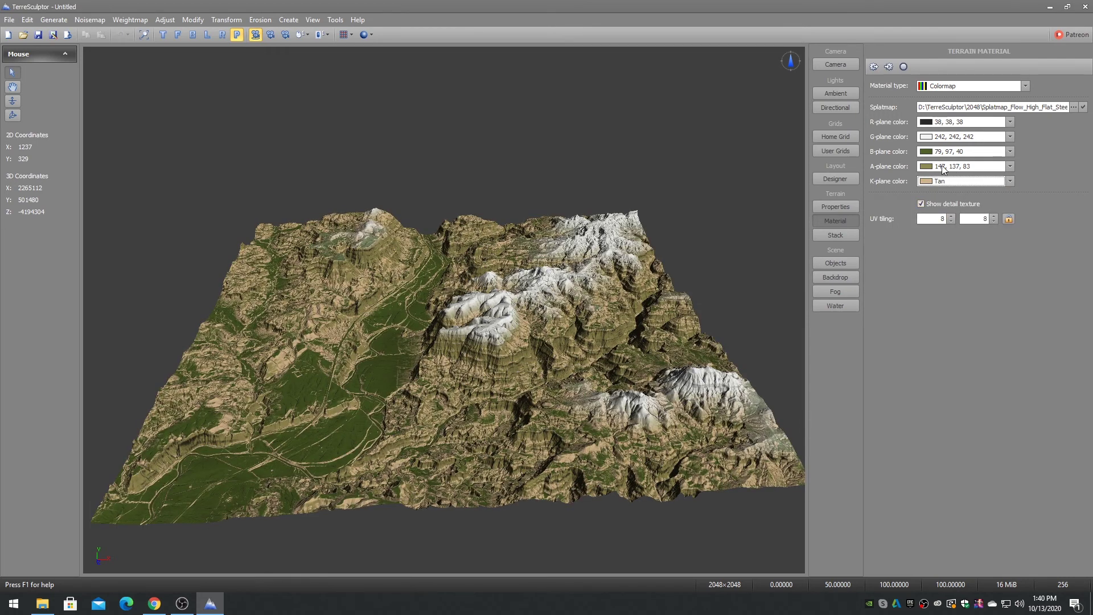
Darken the A-plane color to 73, 68, 41 and inspect the colored terrain from another angle
click(942, 168)
click(955, 257)
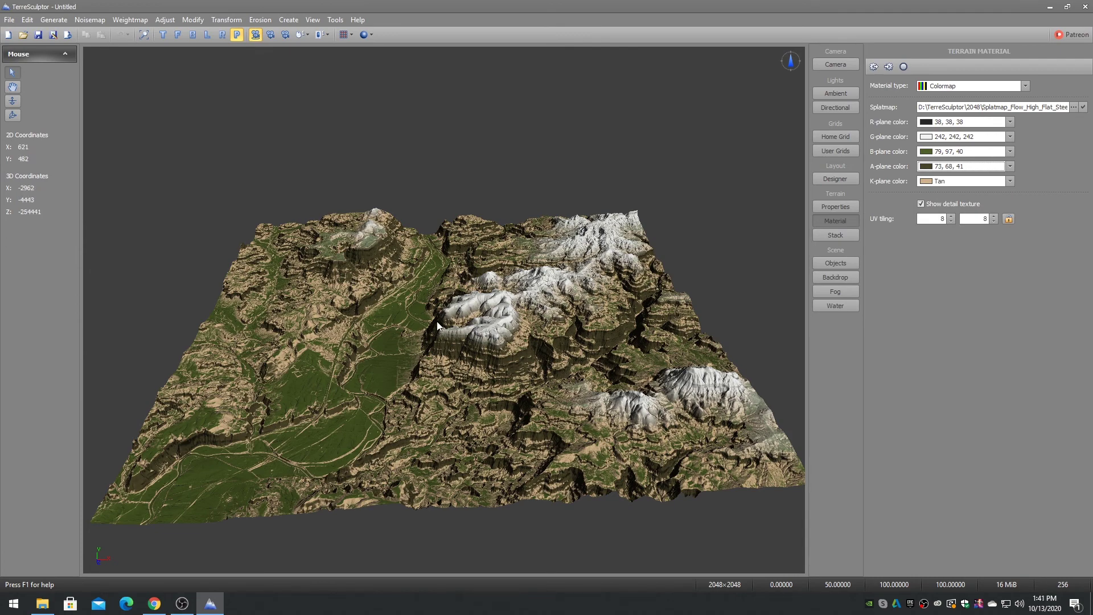
drag(353, 267, 632, 296)
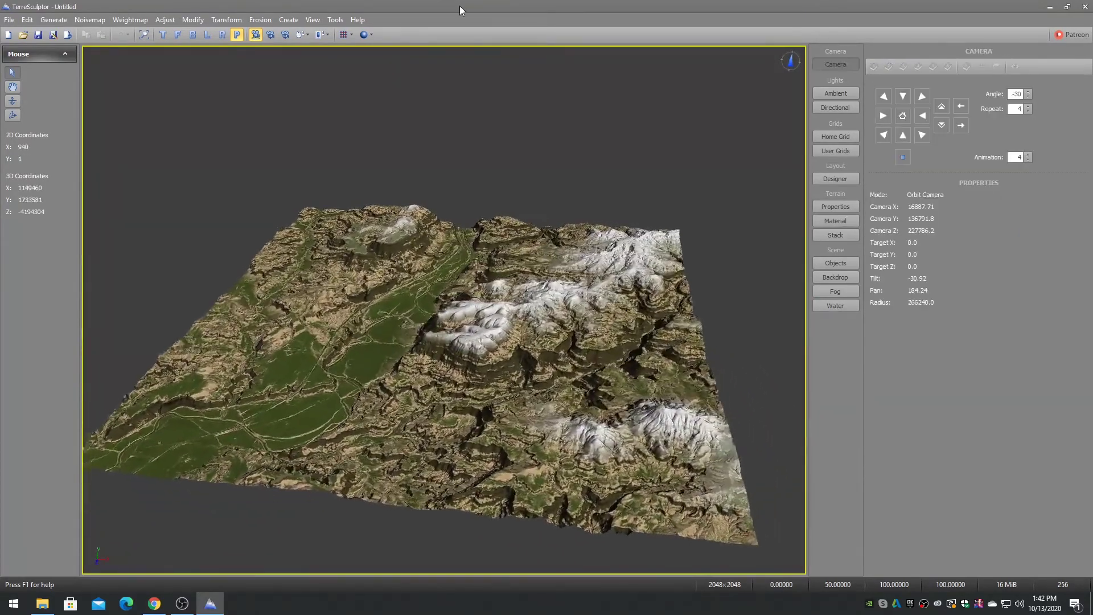